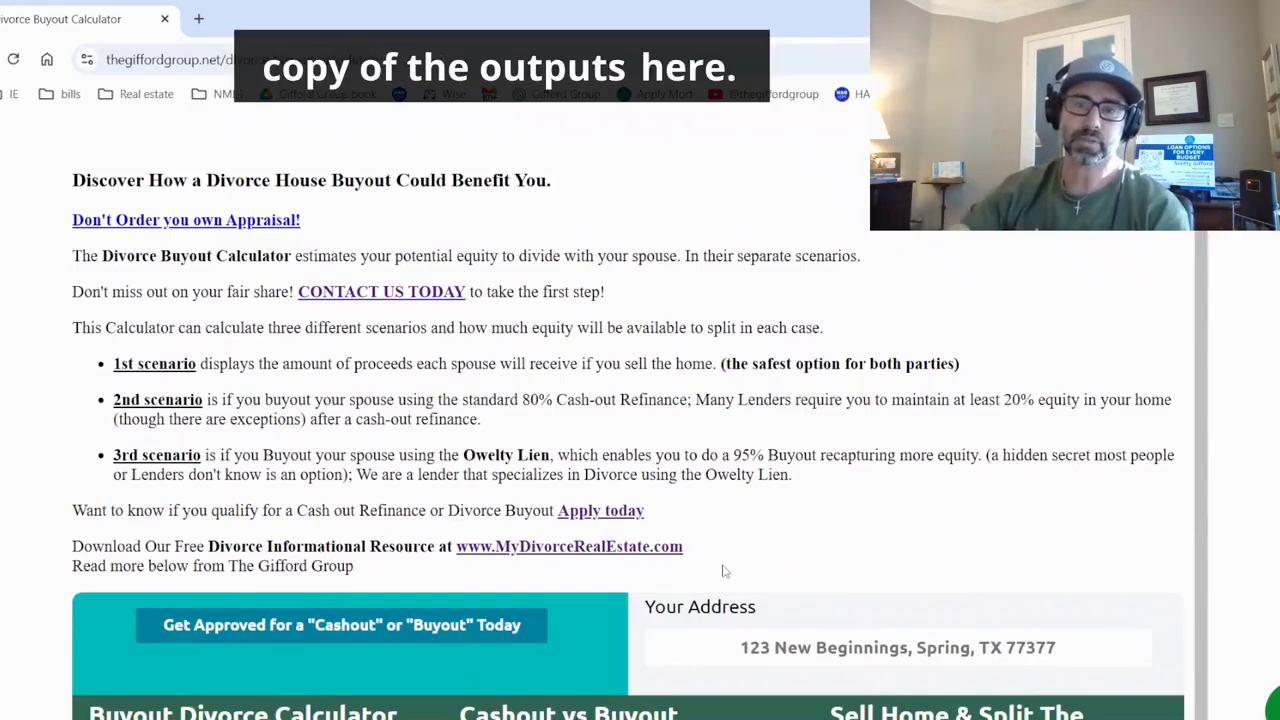
Examine the divorce buyout calculator's home value and mortgage balance inputs, total equity and current equity for each spouse before fees.
scroll(770, 558, "down", 1)
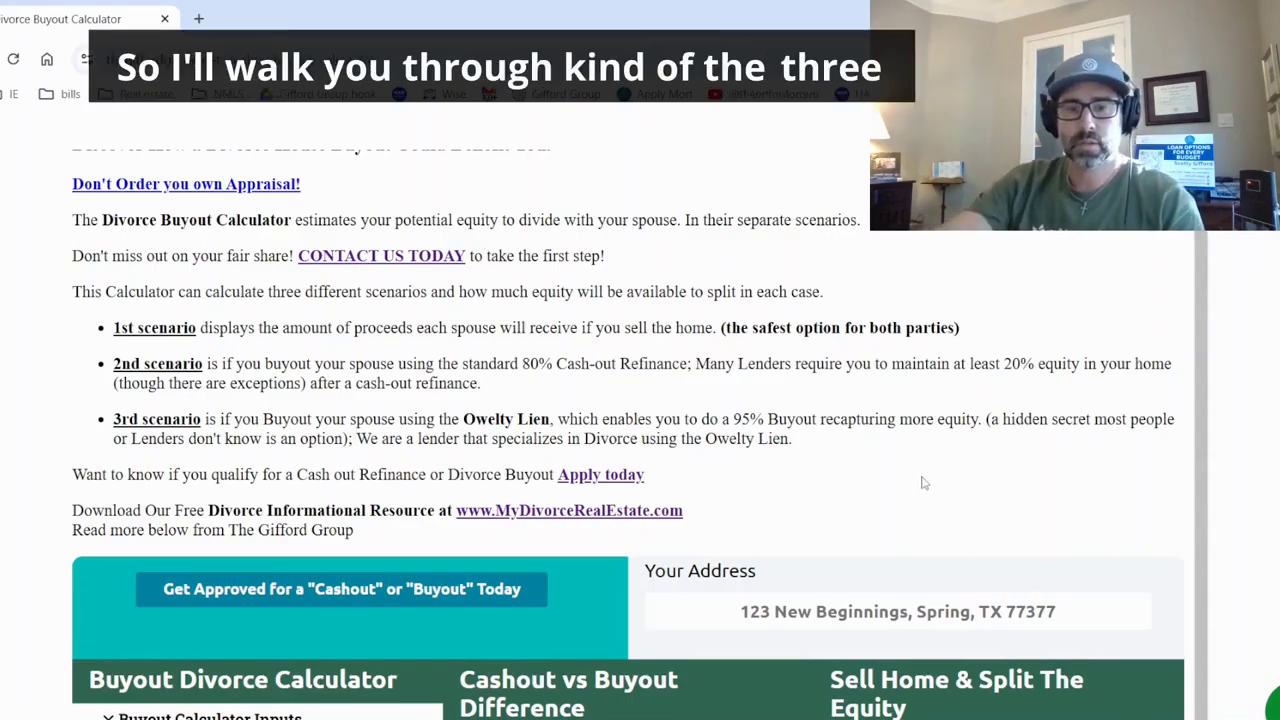
scroll(922, 486, "down", 3)
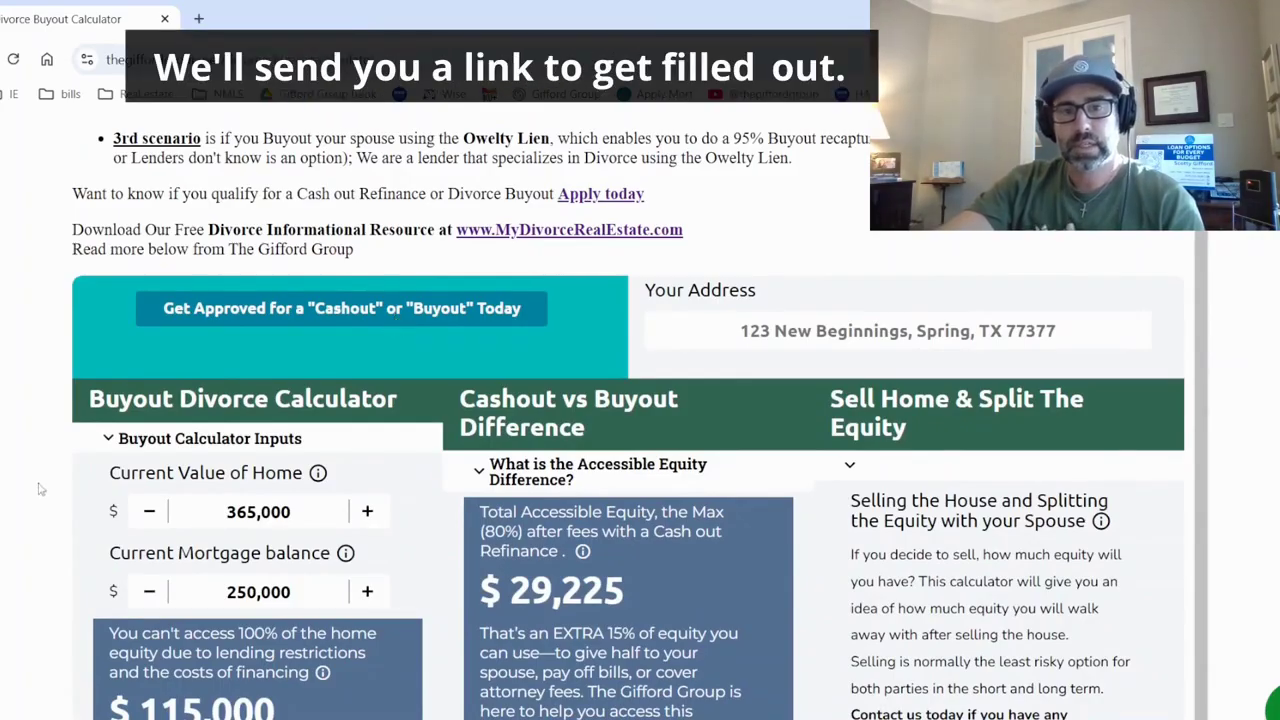
scroll(34, 492, "down", 1)
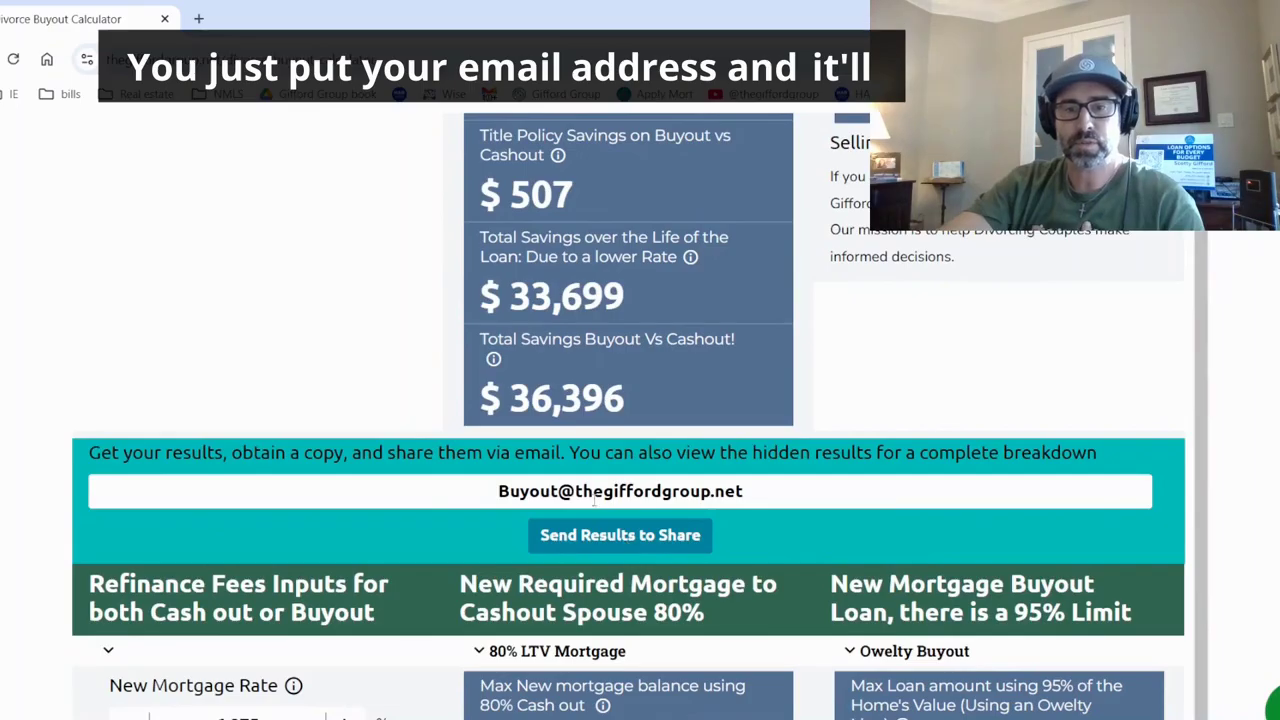
scroll(391, 455, "up", 10)
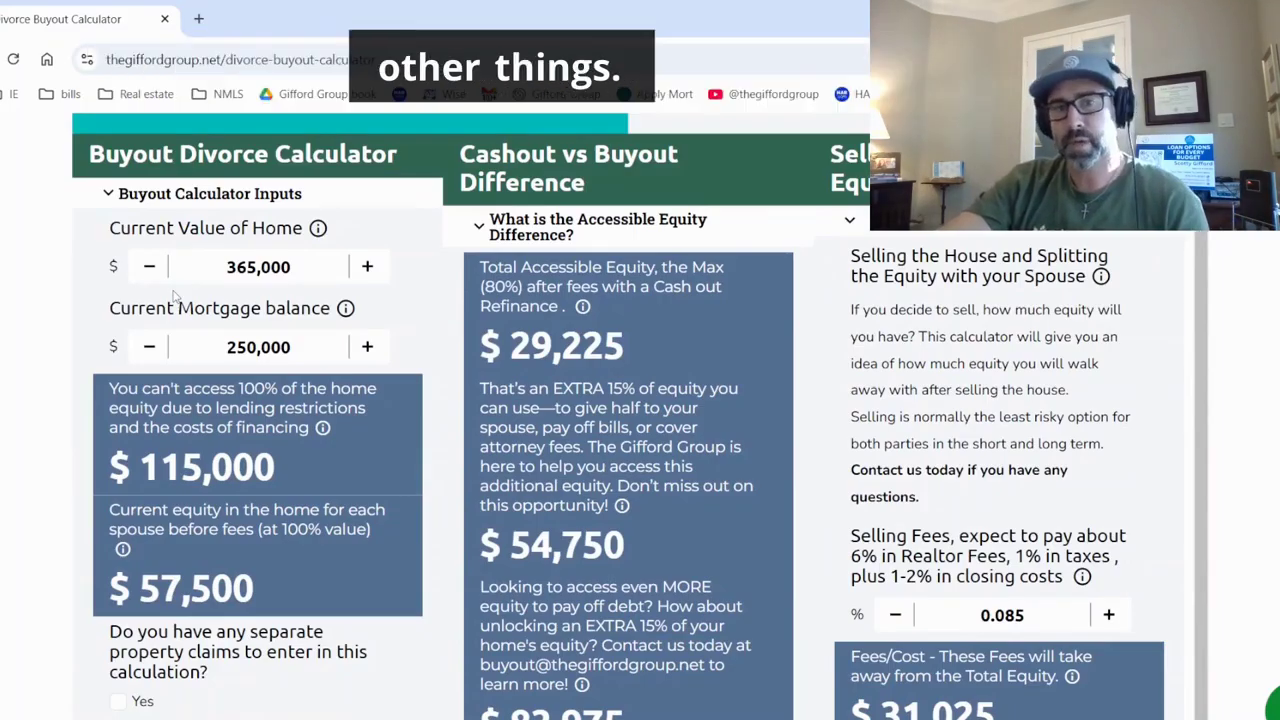
double_click(320, 265)
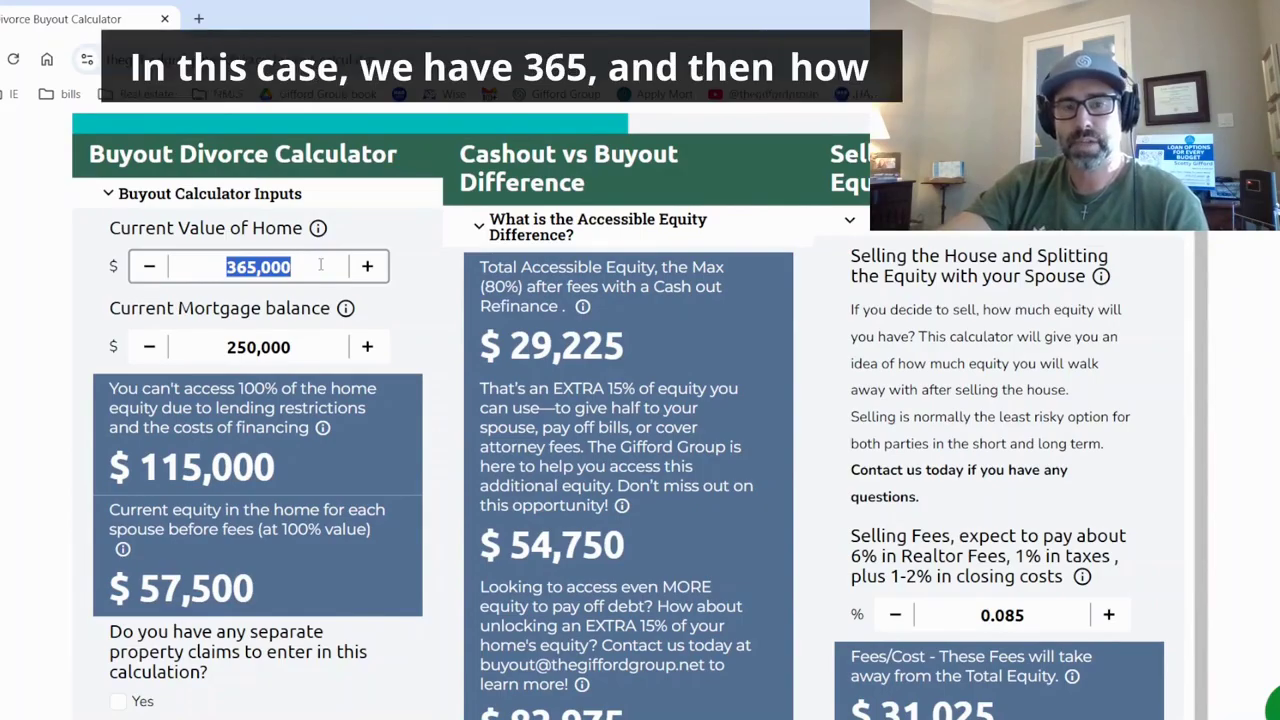
double_click(316, 345)
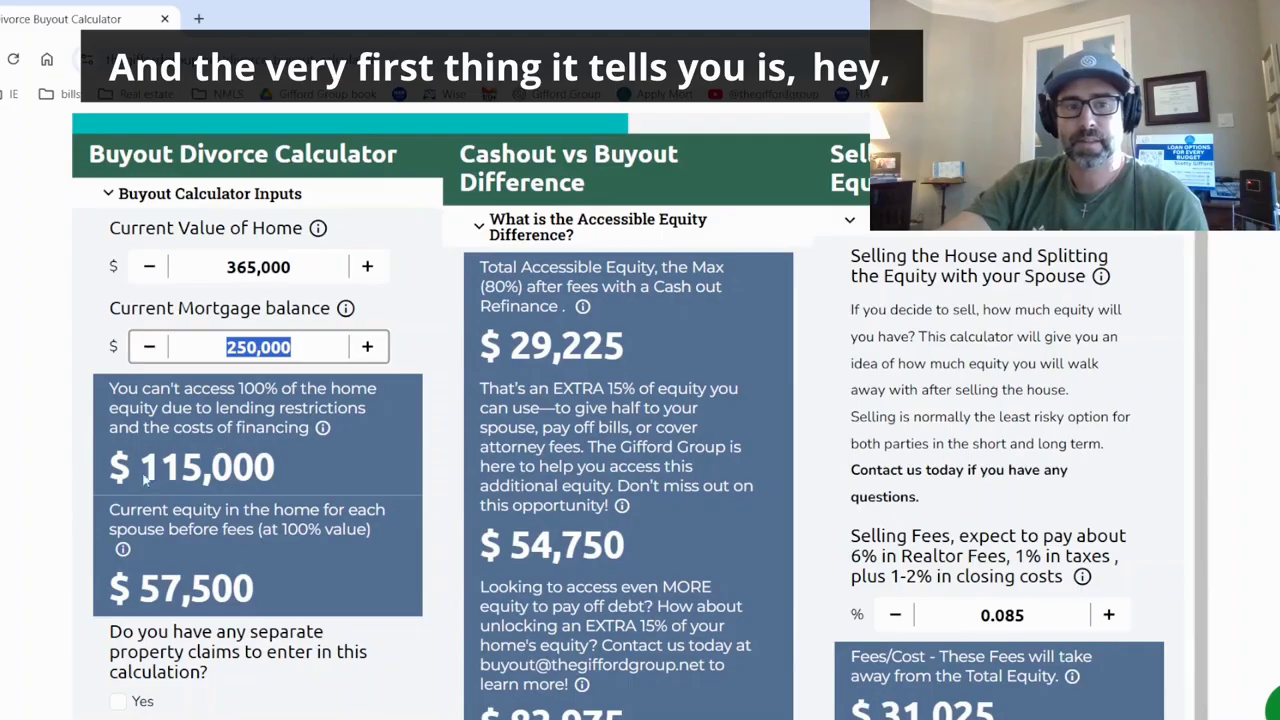
left_click_drag(140, 468, 307, 470)
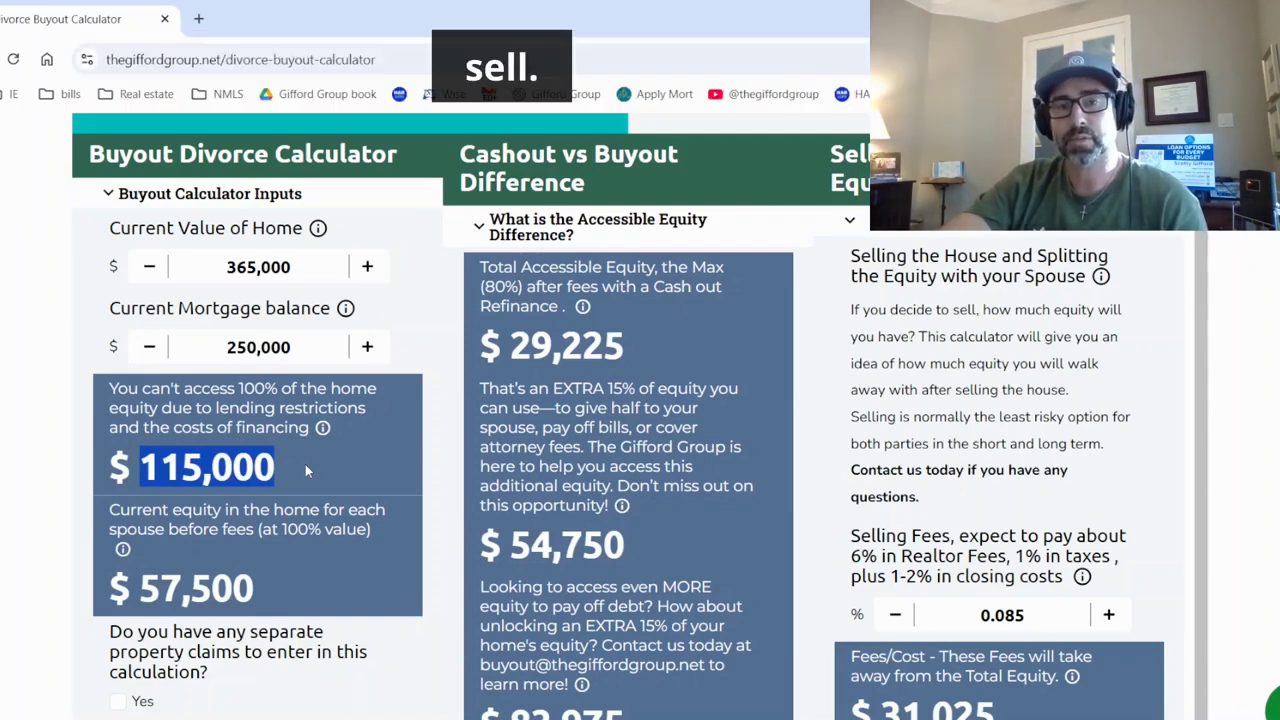
left_click_drag(140, 590, 254, 594)
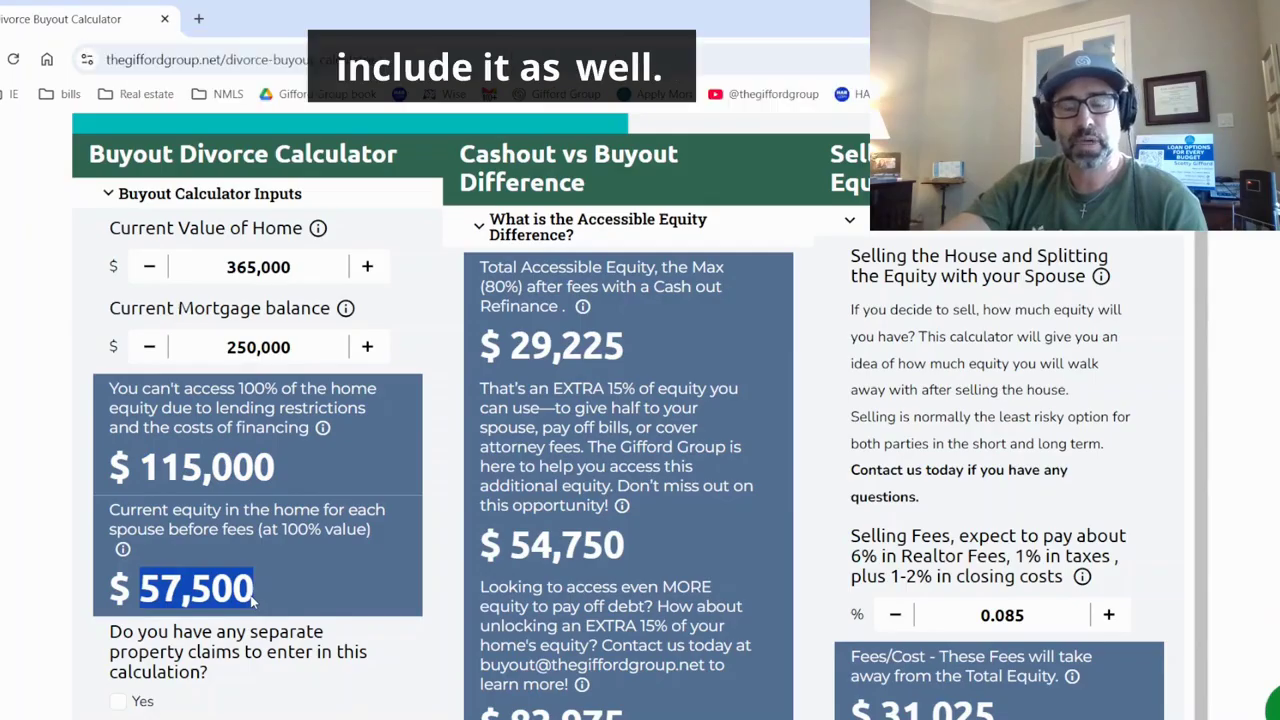
Enable the separate property claims option to view its cost slider, leave it at $0, and disable the option again.
scroll(258, 594, "down", 3)
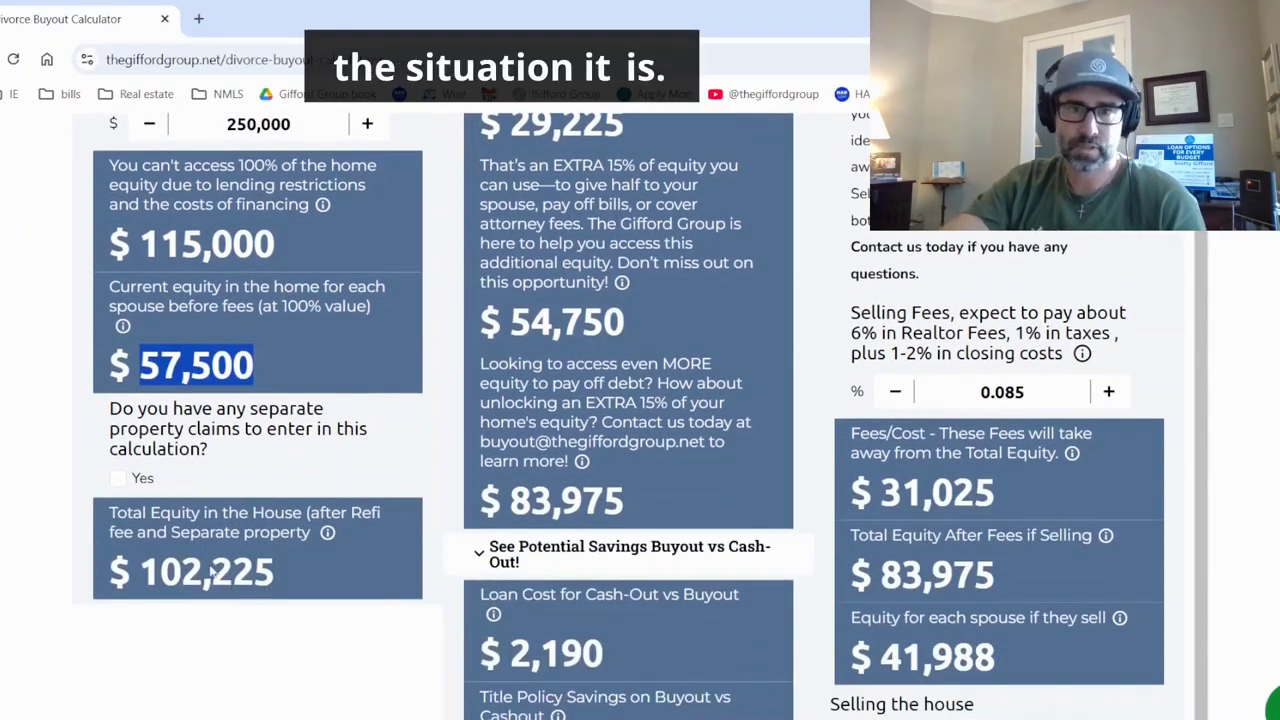
left_click(119, 483)
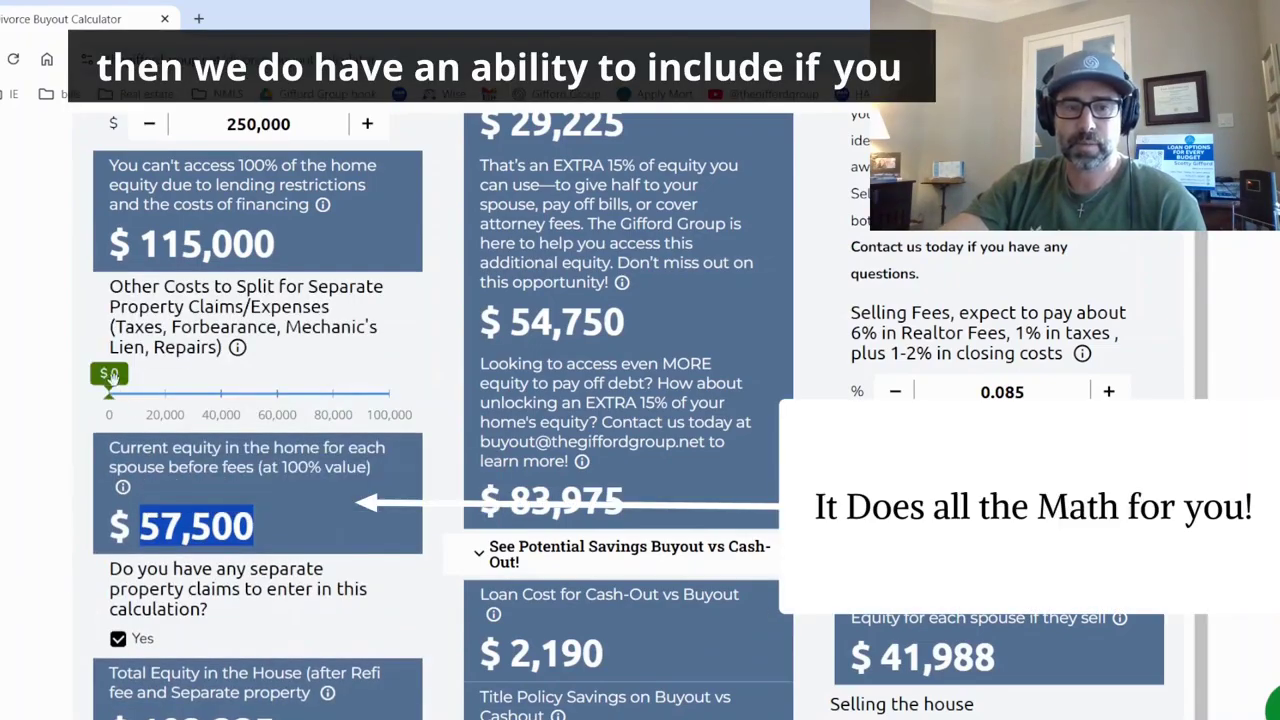
mouse_move(112, 377)
left_mouse_down()
mouse_move(176, 379)
mouse_move(105, 379)
left_mouse_up()
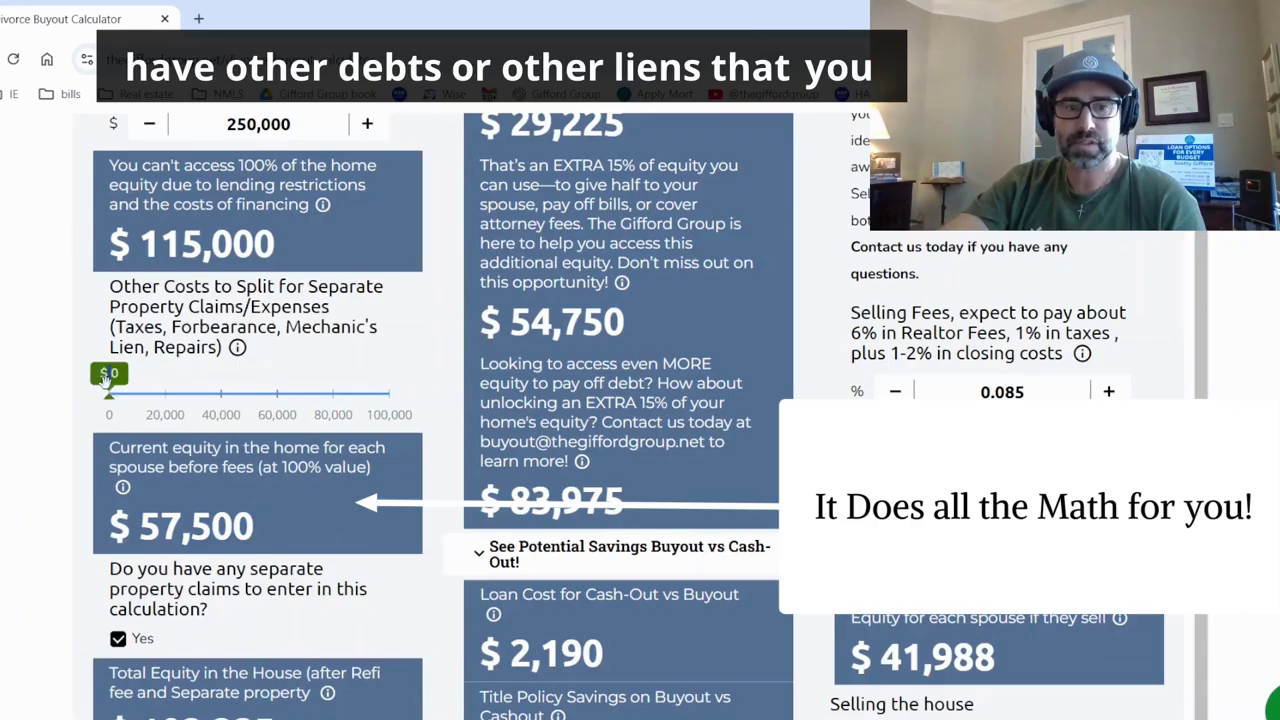
left_click(118, 640)
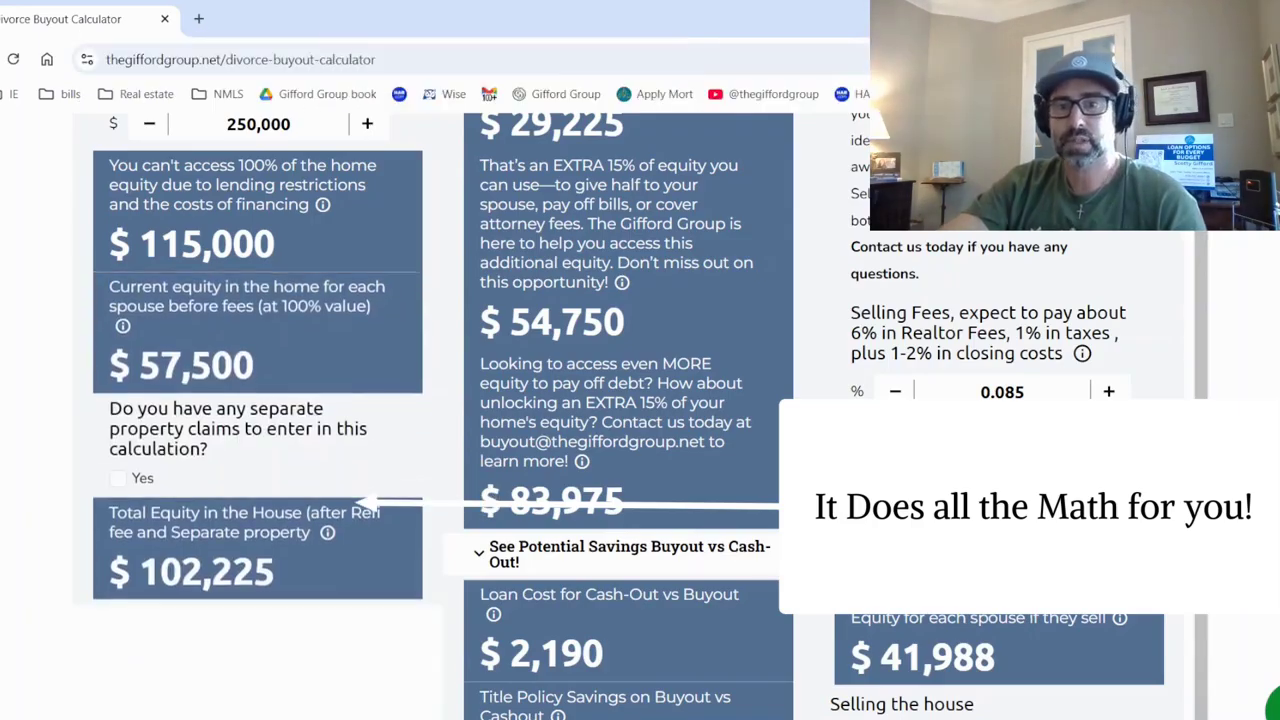
Compare the accessible equity of an 80% cash-out refinance with that of a buyout in the Cashout vs Buyout Difference section.
scroll(785, 462, "up", 1)
scroll(785, 462, "up", 3)
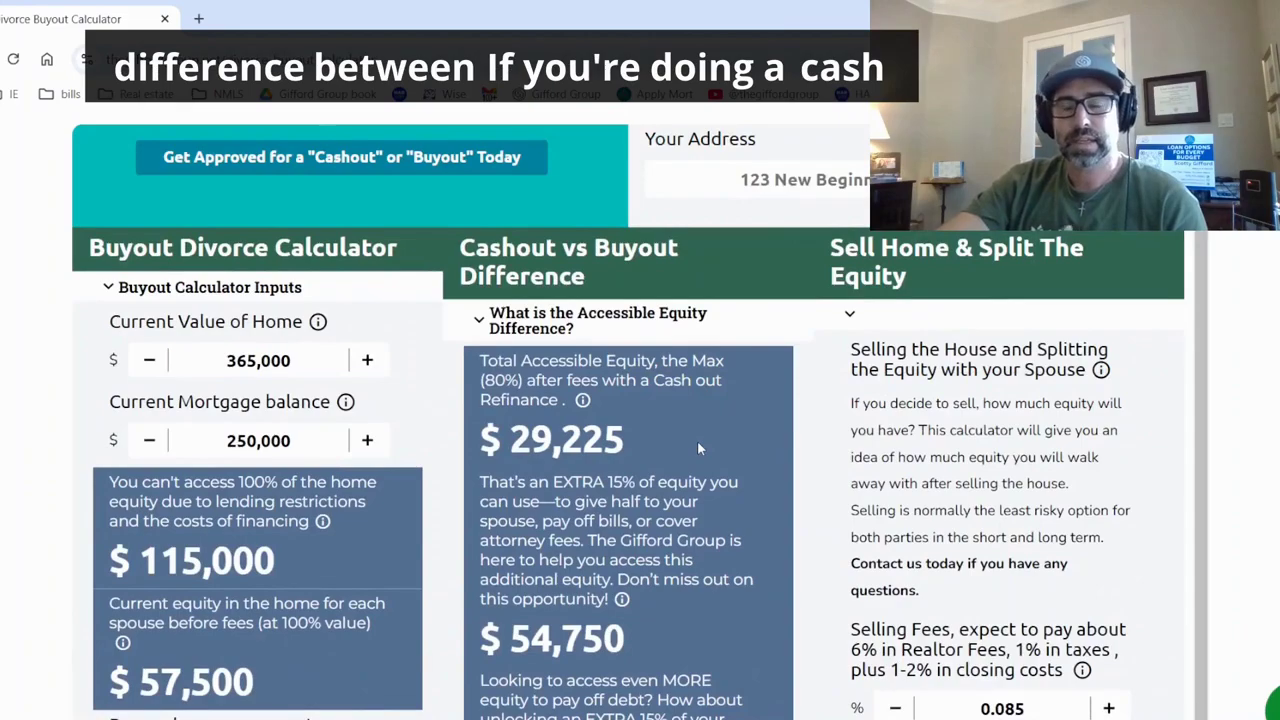
scroll(698, 441, "down", 1)
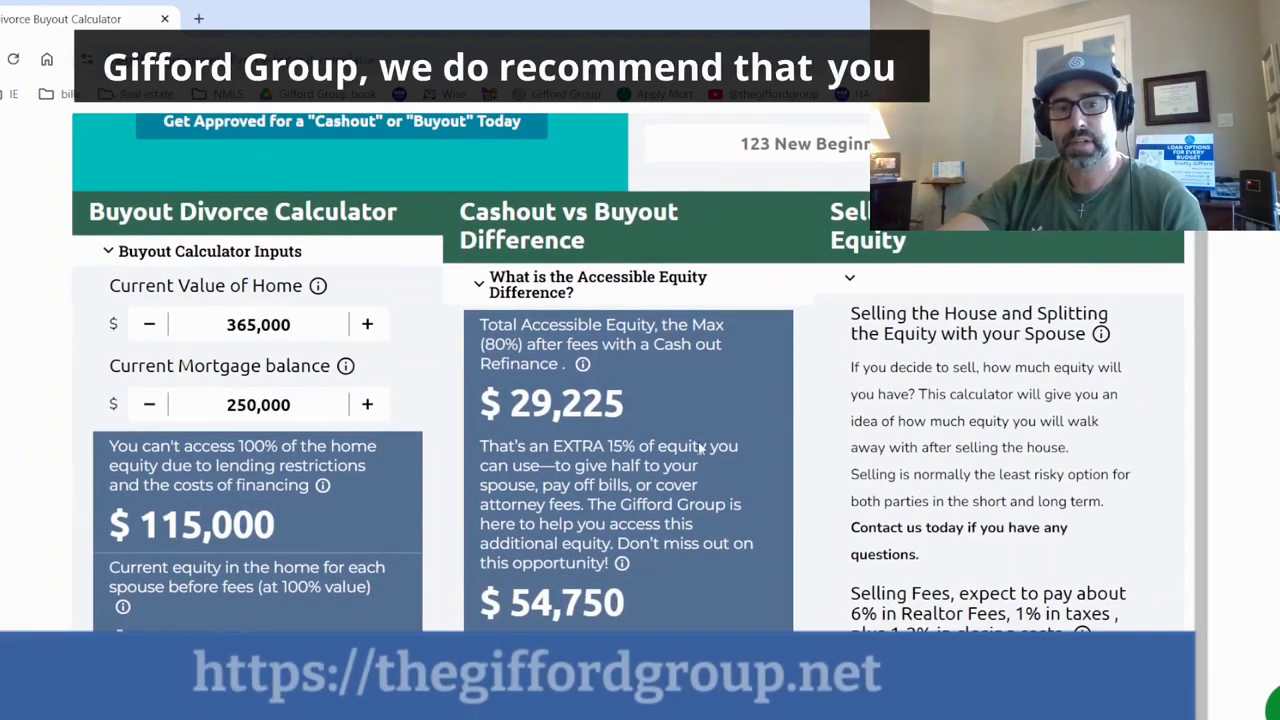
scroll(703, 445, "down", 2)
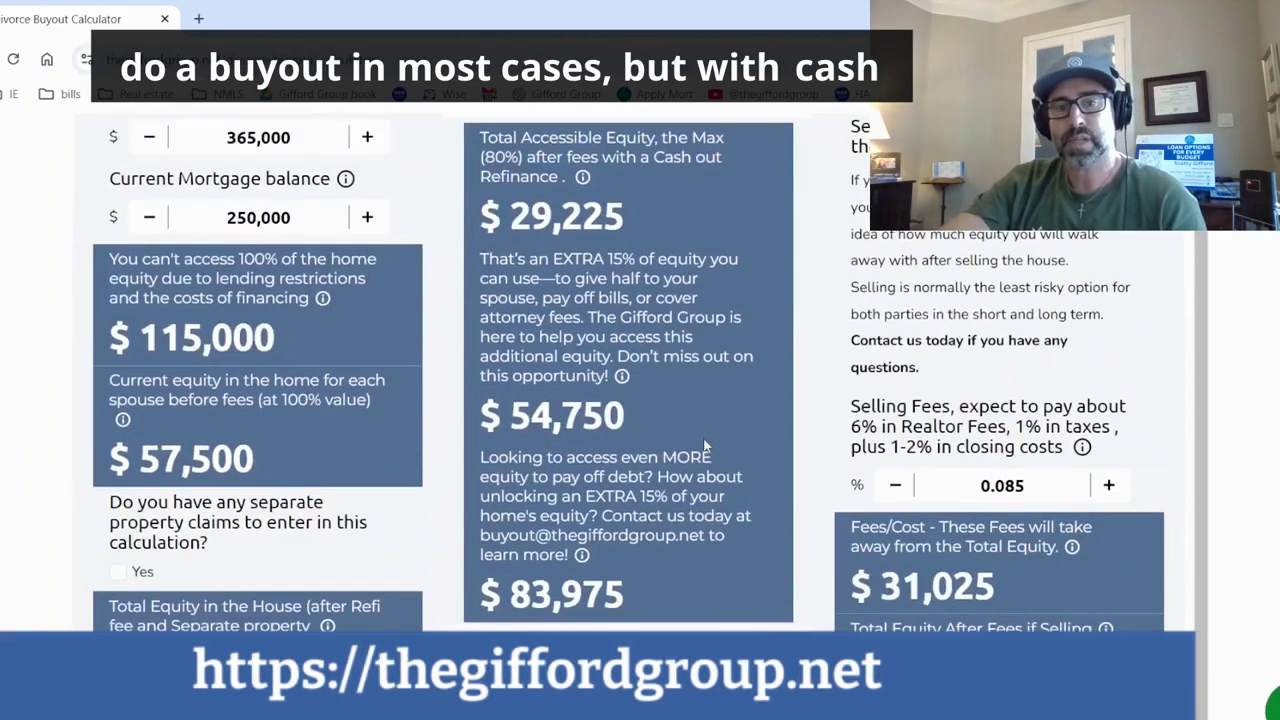
scroll(704, 445, "up", 1)
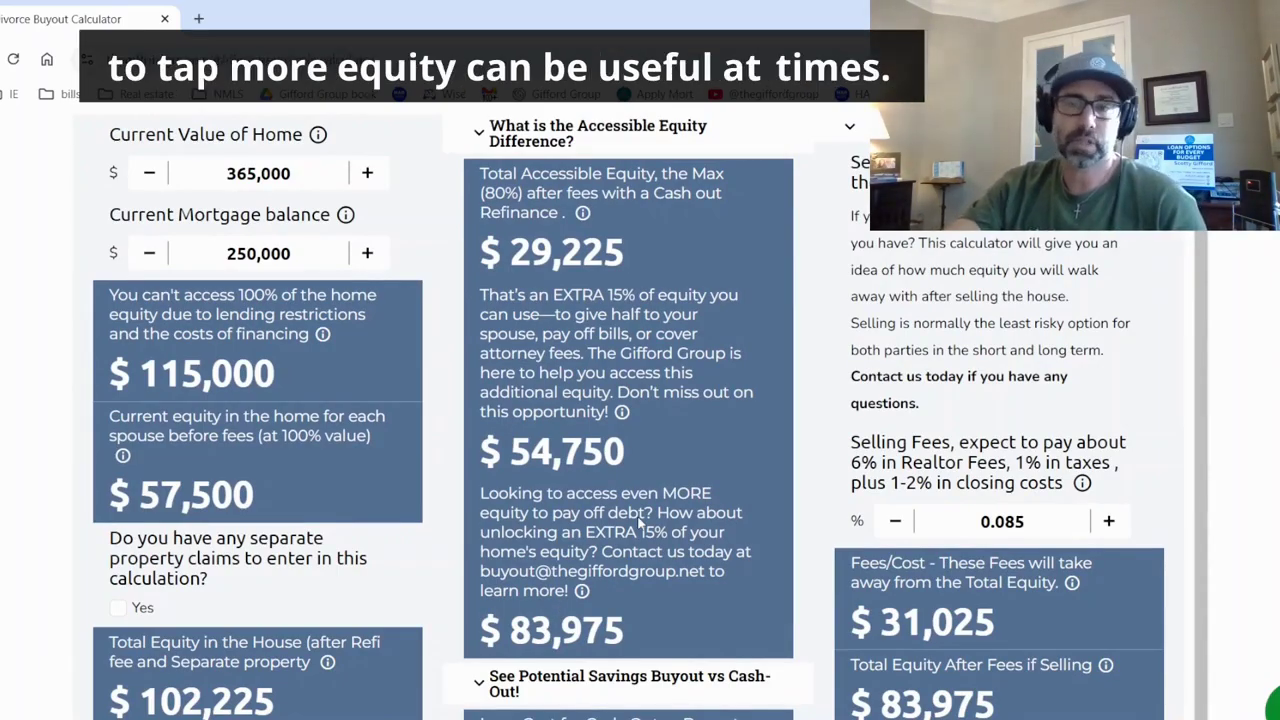
scroll(920, 430, "up", 2)
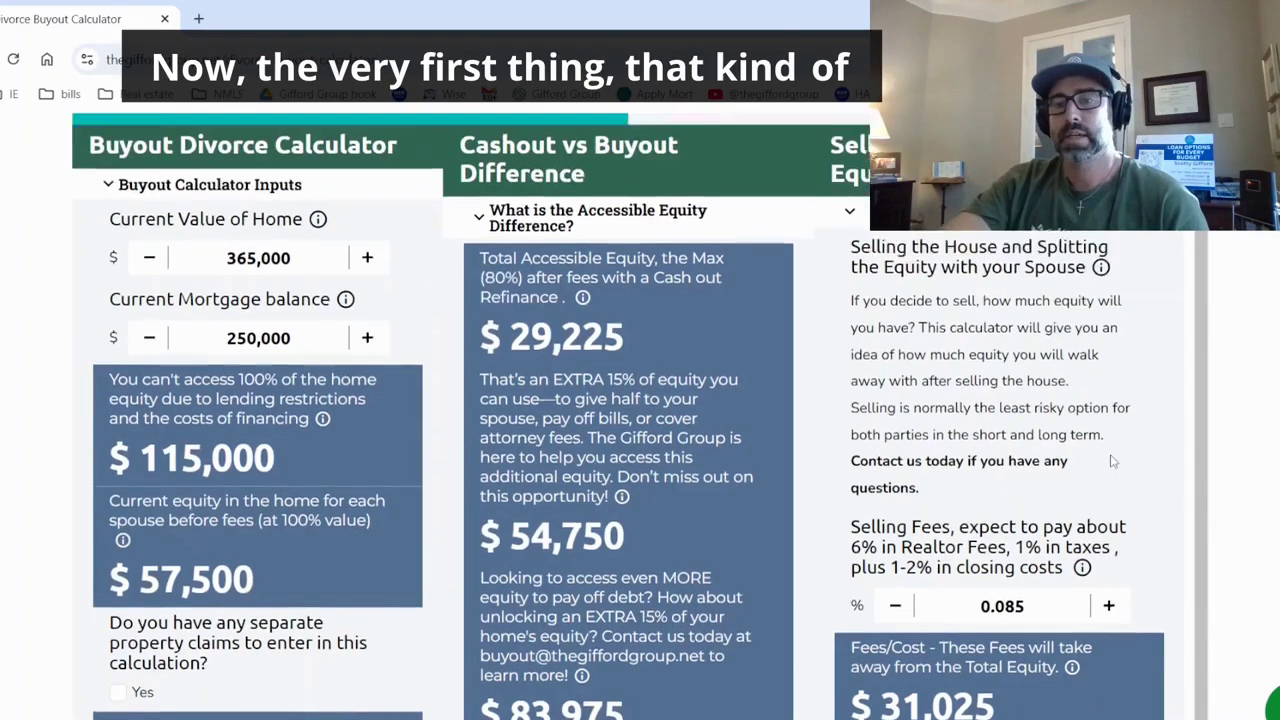
Raise the selling fees for the Sell Home & Split The Equity scenario to 0.090 and return them to 0.085.
scroll(924, 433, "down", 1)
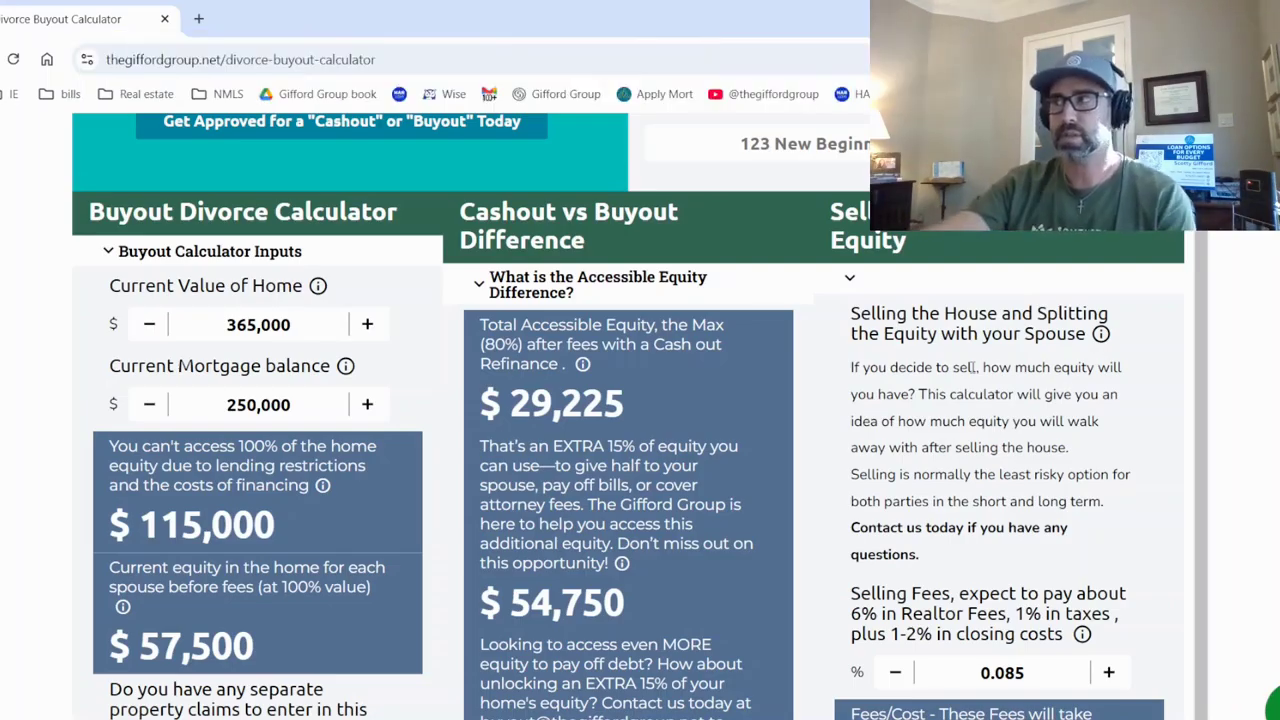
scroll(993, 600, "down", 3)
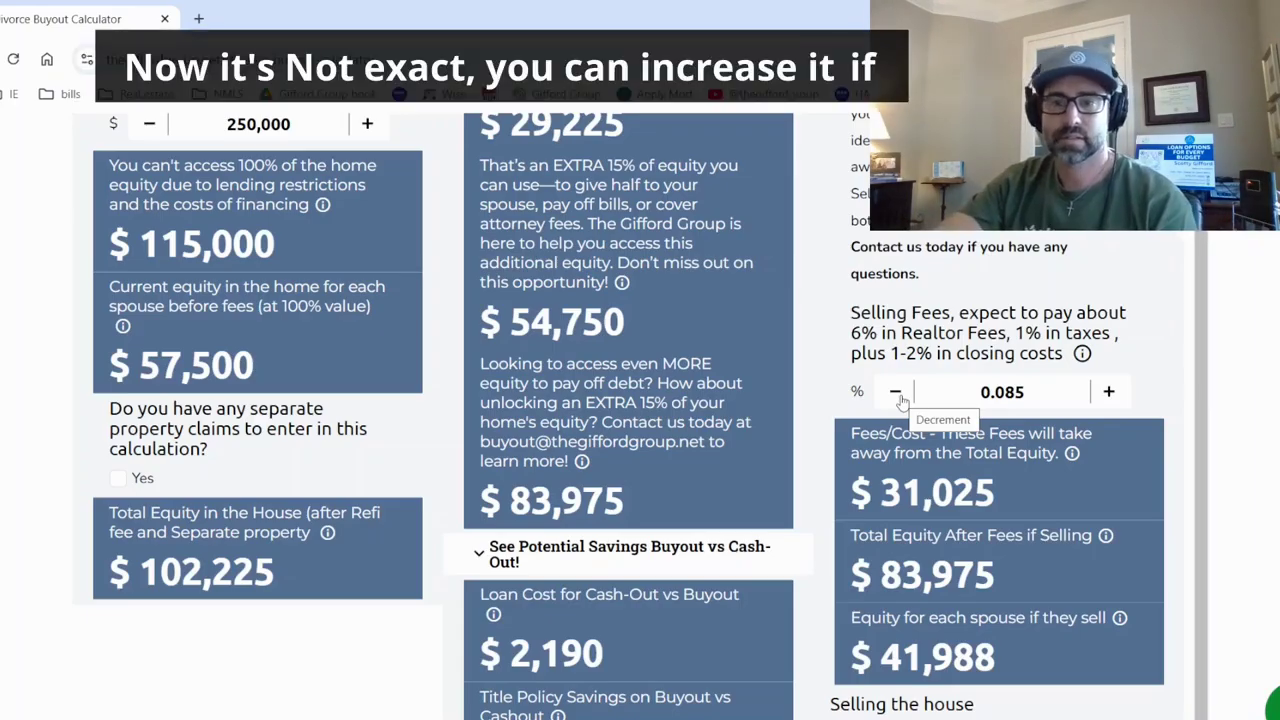
left_click(1108, 391)
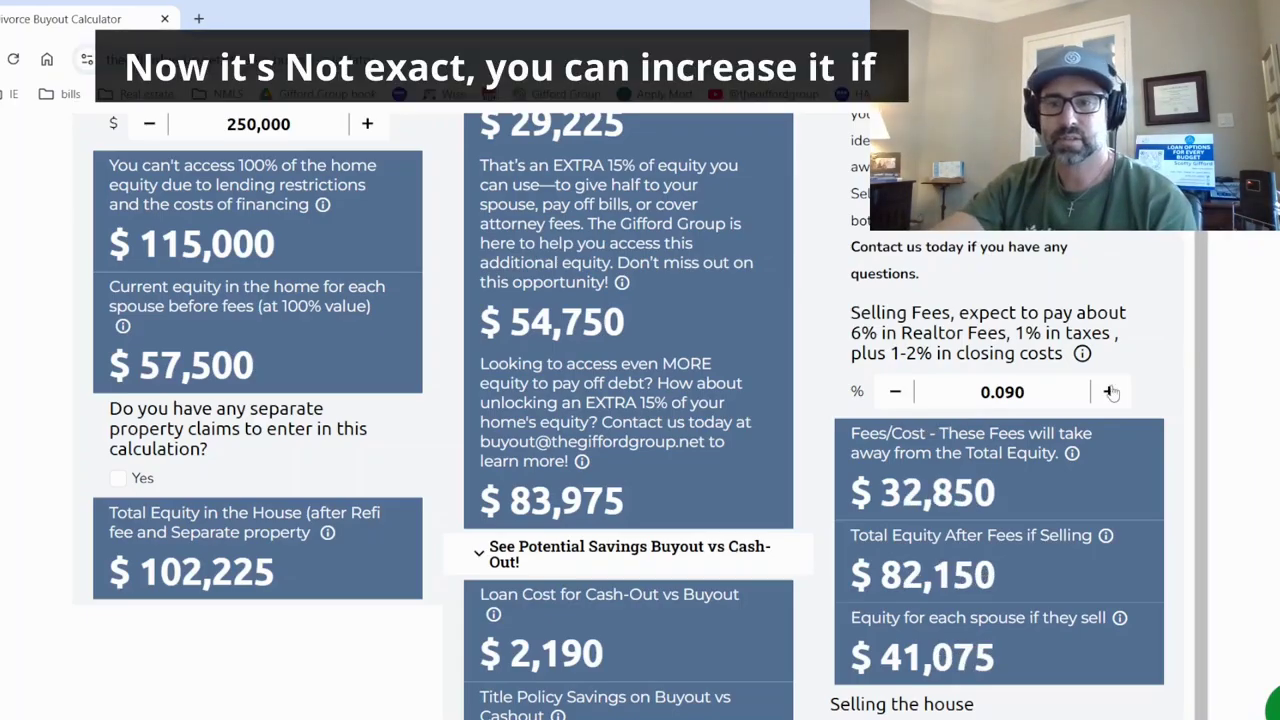
left_click(897, 392)
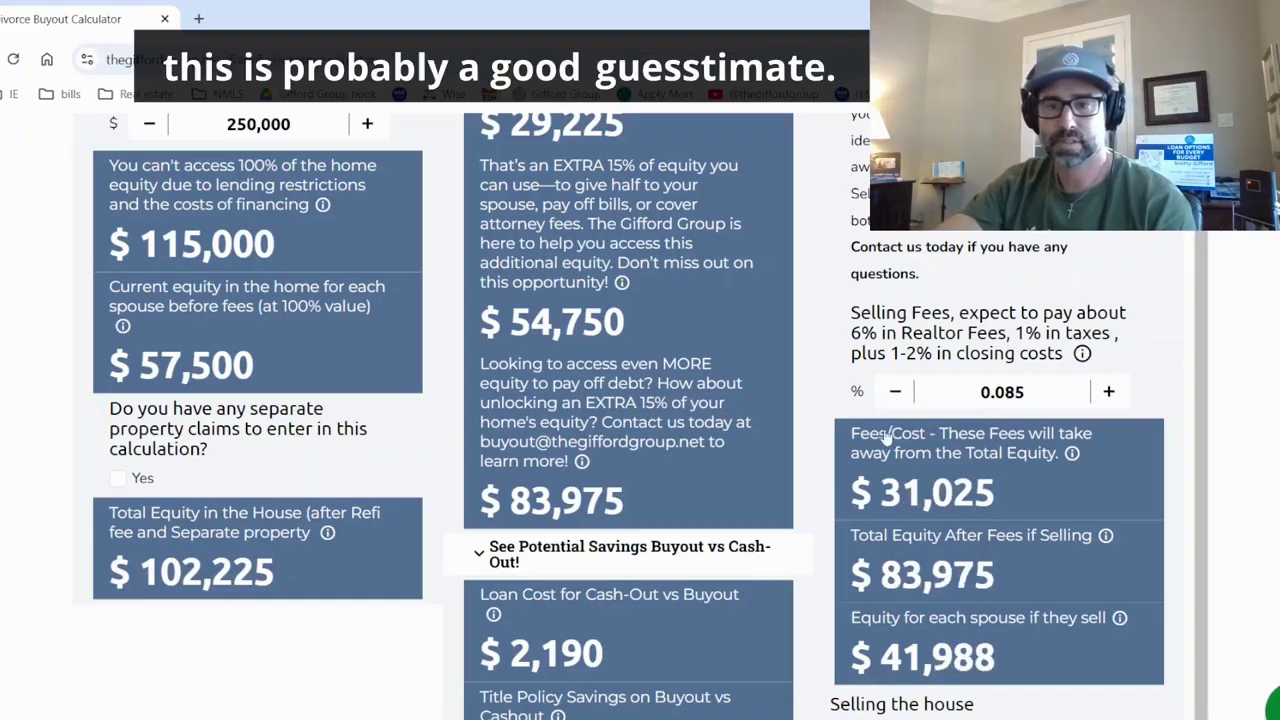
Examine the selling costs, the total equity after fees and each spouse's share if the home is sold.
left_click_drag(882, 490, 1000, 495)
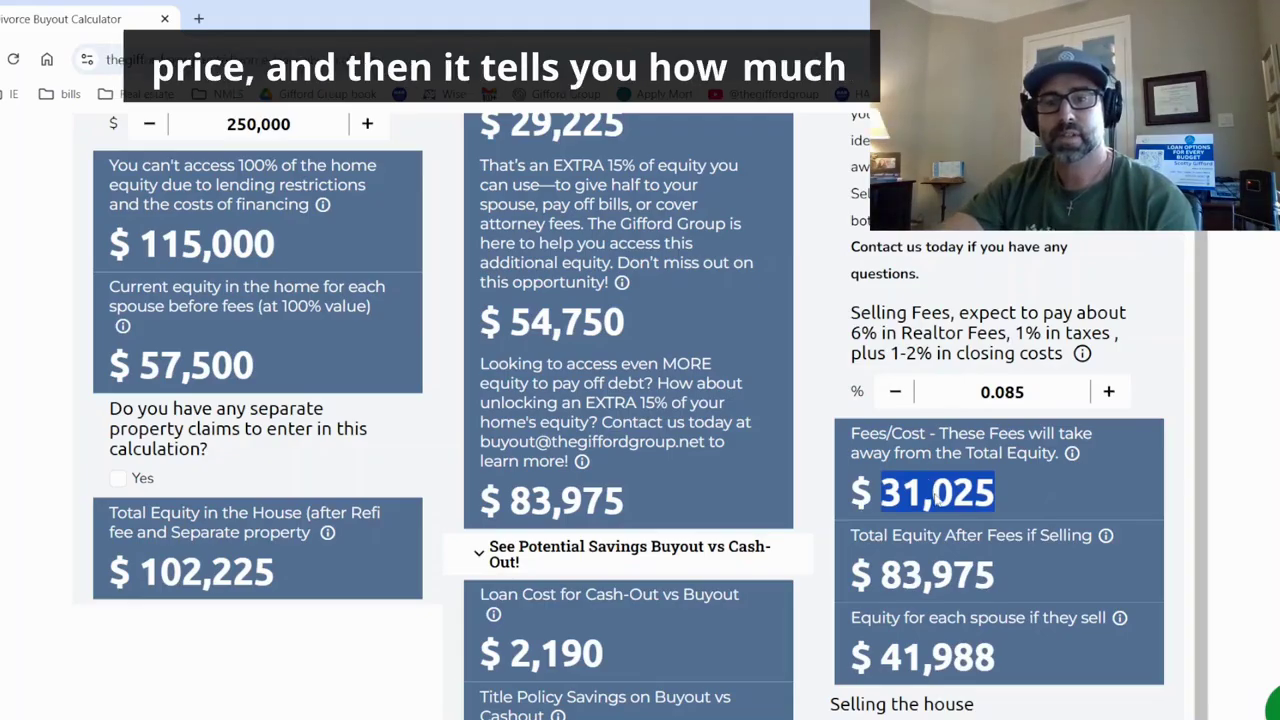
left_click_drag(884, 578, 1017, 592)
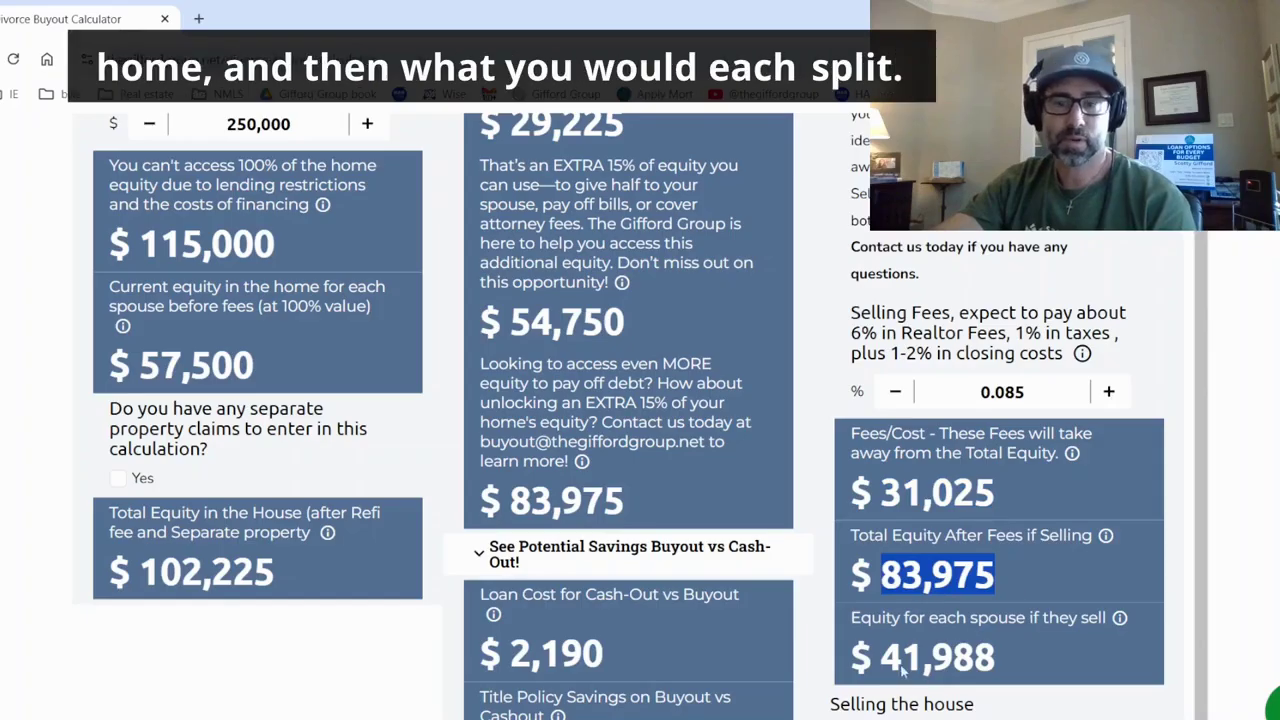
left_click_drag(882, 658, 1063, 662)
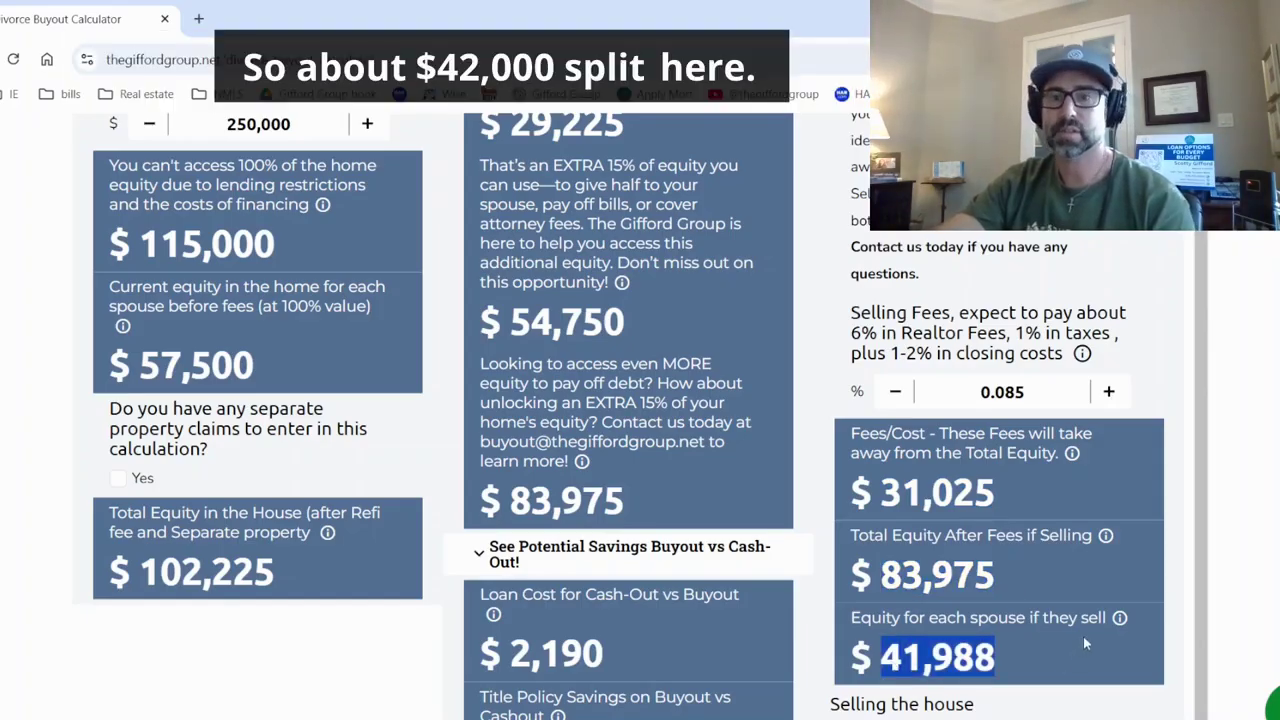
Send the calculator results to the e-mail address already entered in the results-sharing section.
scroll(1266, 525, "down", 6)
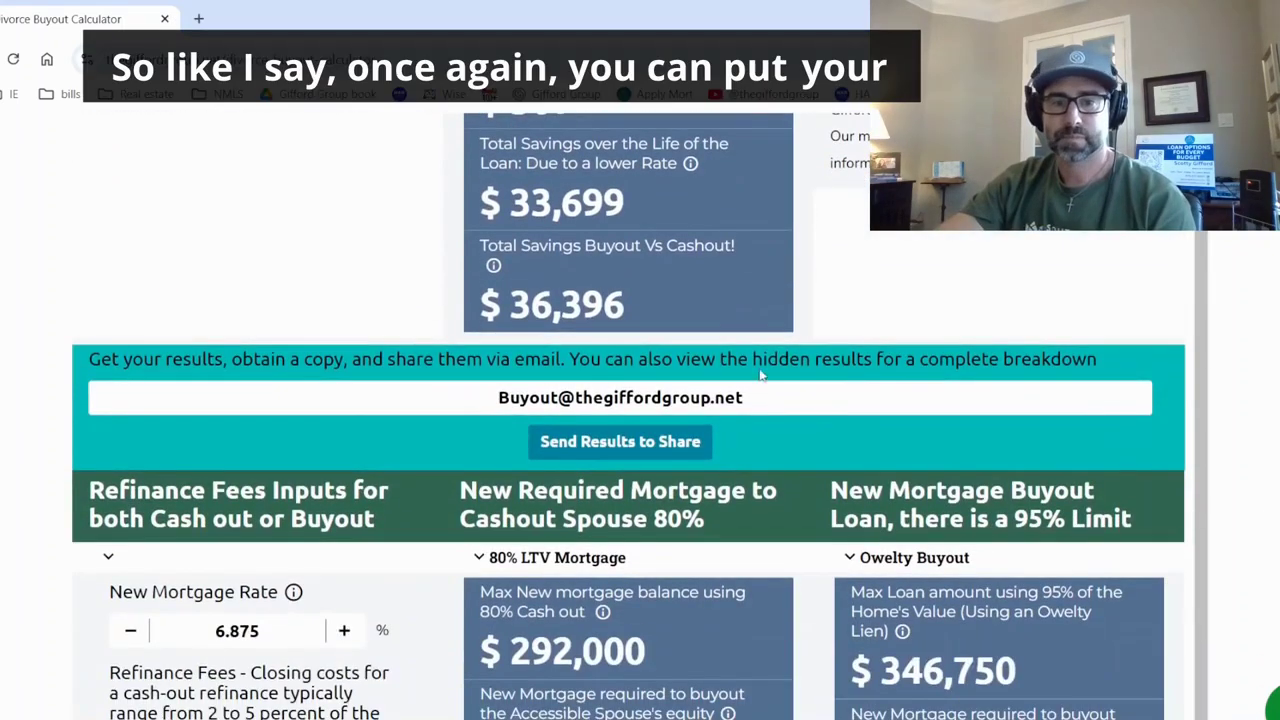
left_click(601, 445)
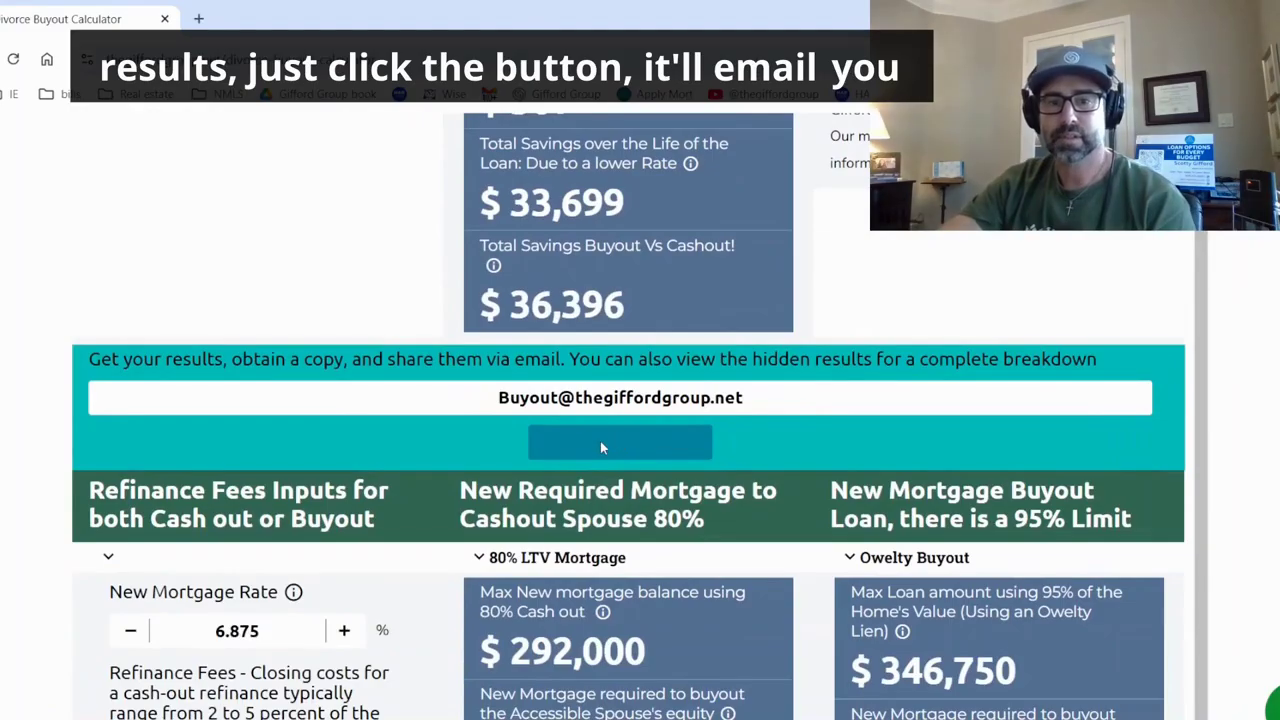
Examine the mortgage rate, refinance fee, tax and insurance inputs along with the 80% cash-out loan and monthly payment estimates.
scroll(615, 445, "down", 3)
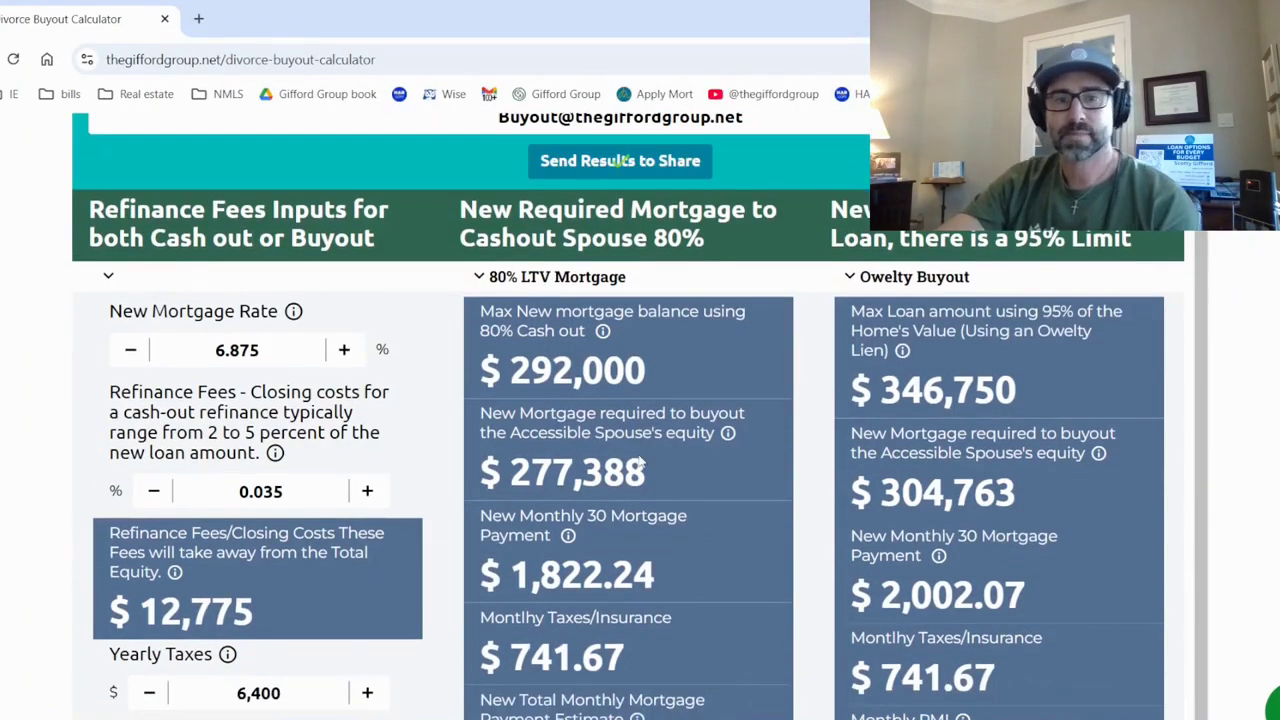
scroll(640, 460, "down", 2)
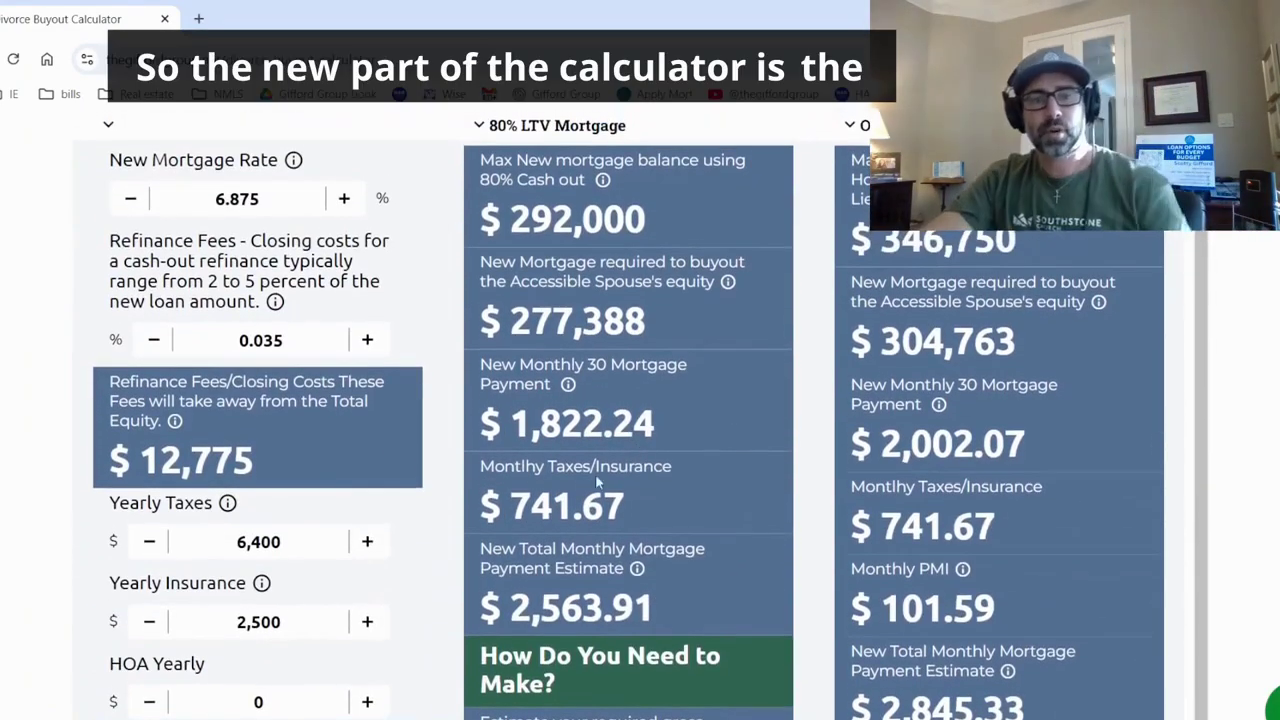
left_click_drag(506, 428, 773, 427)
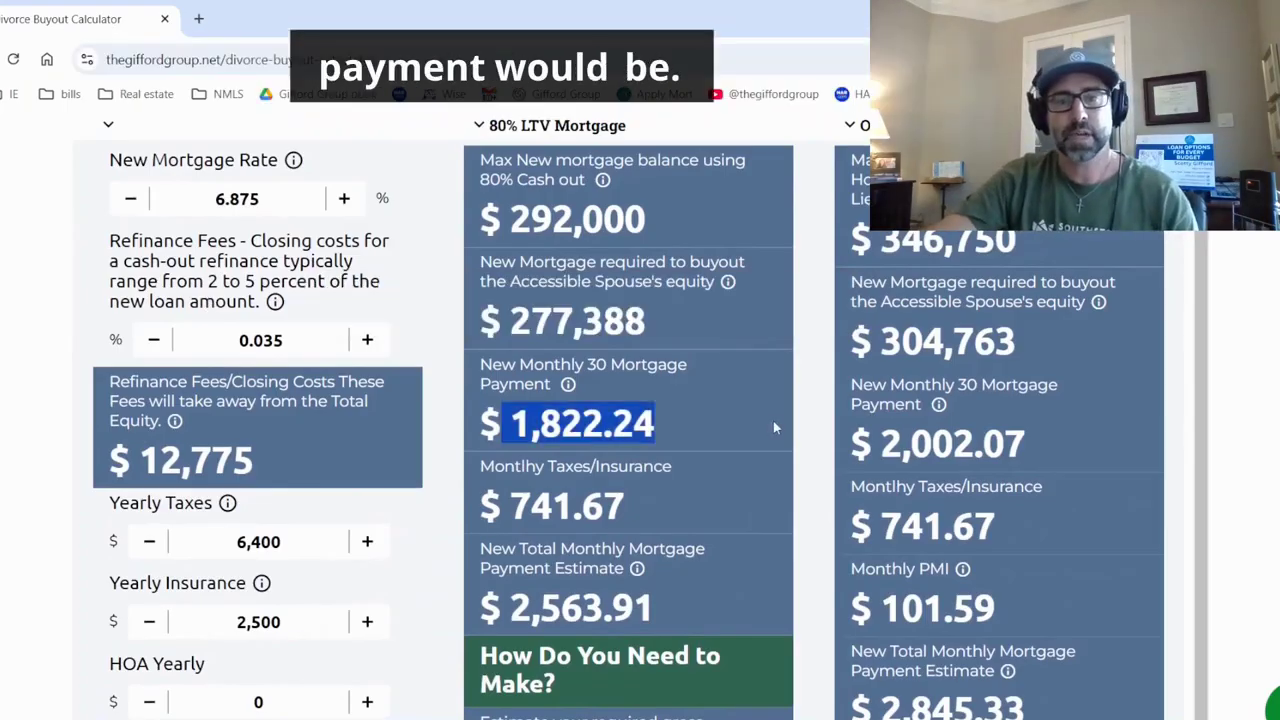
scroll(712, 461, "up", 2)
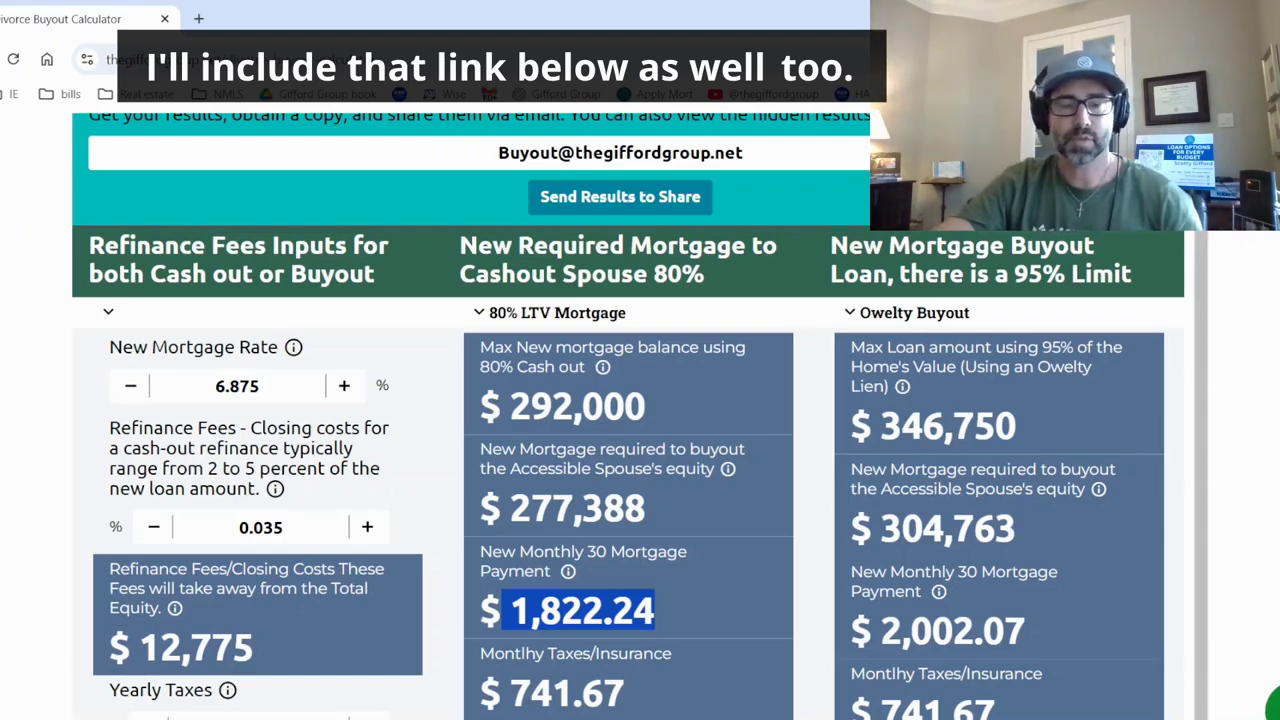
scroll(386, 282, "down", 2)
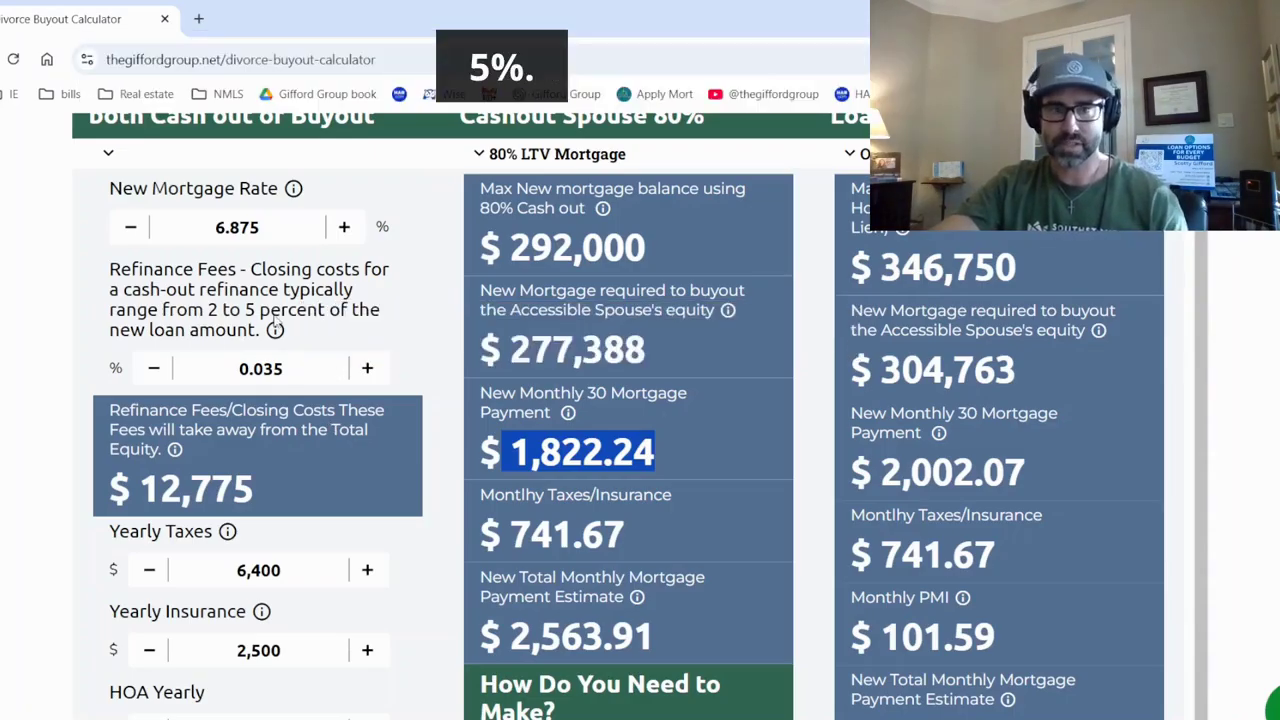
scroll(205, 570, "down", 1)
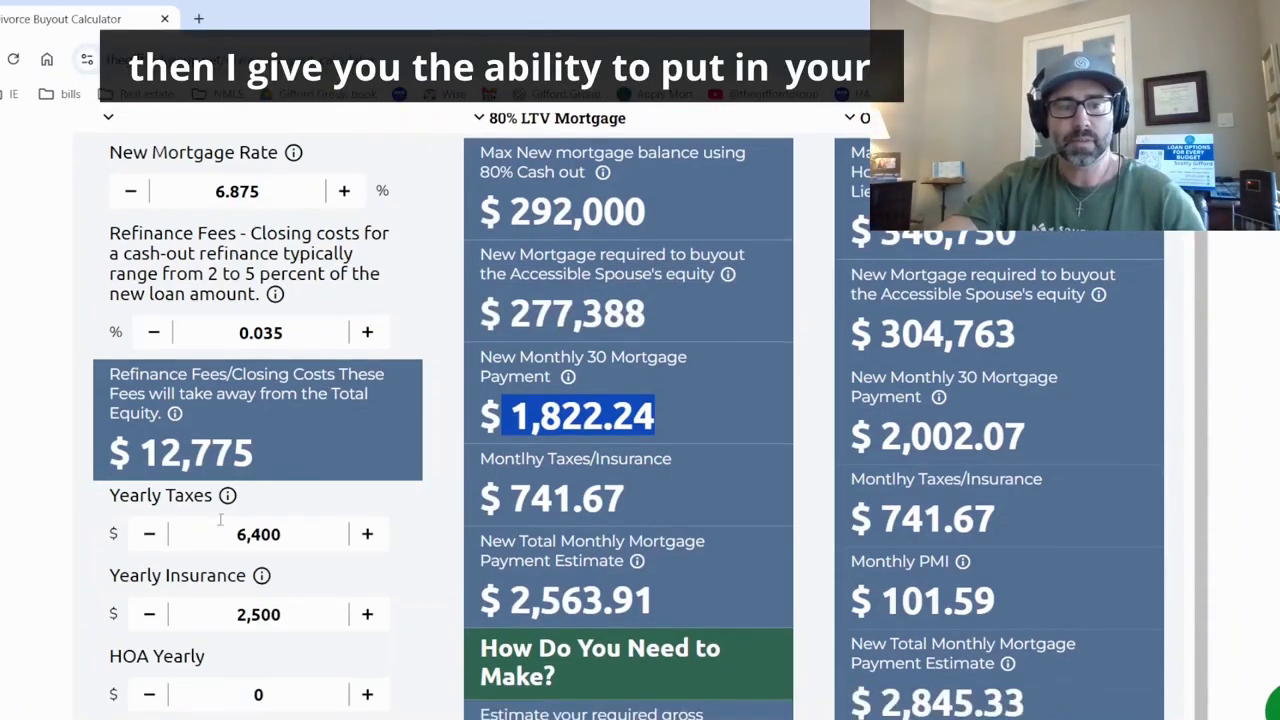
left_click(152, 614)
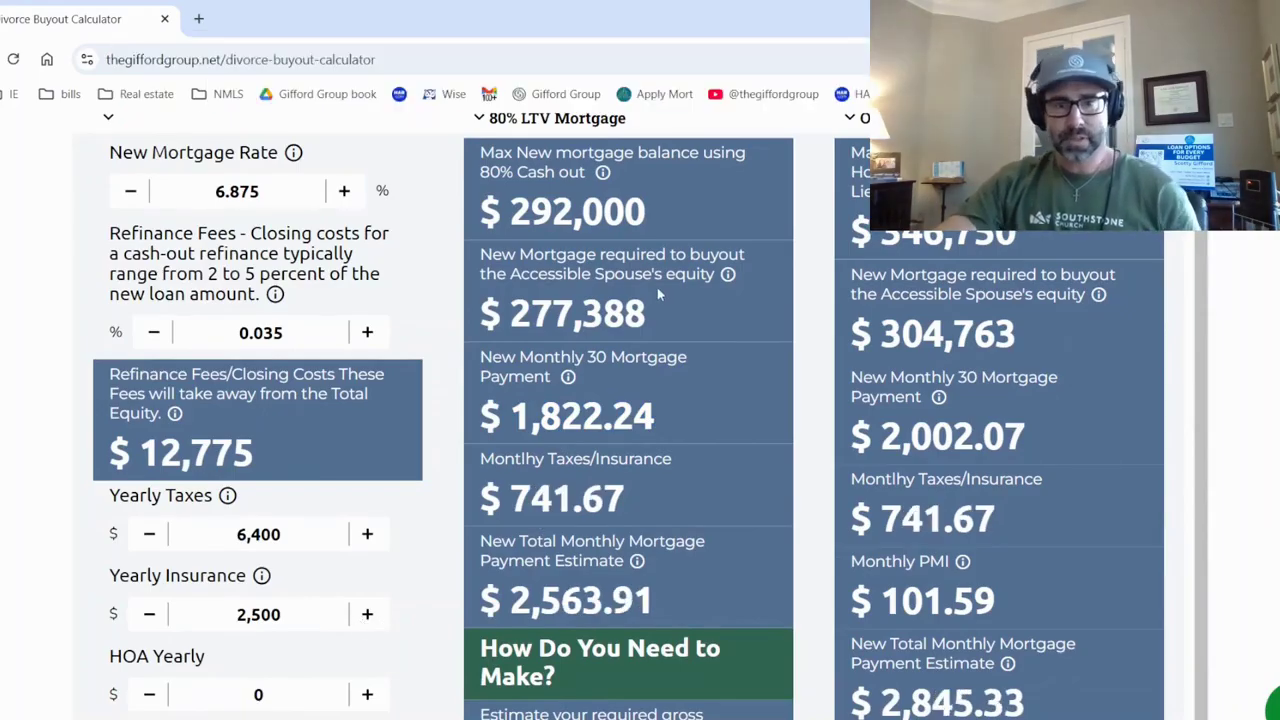
scroll(570, 193, "up", 1)
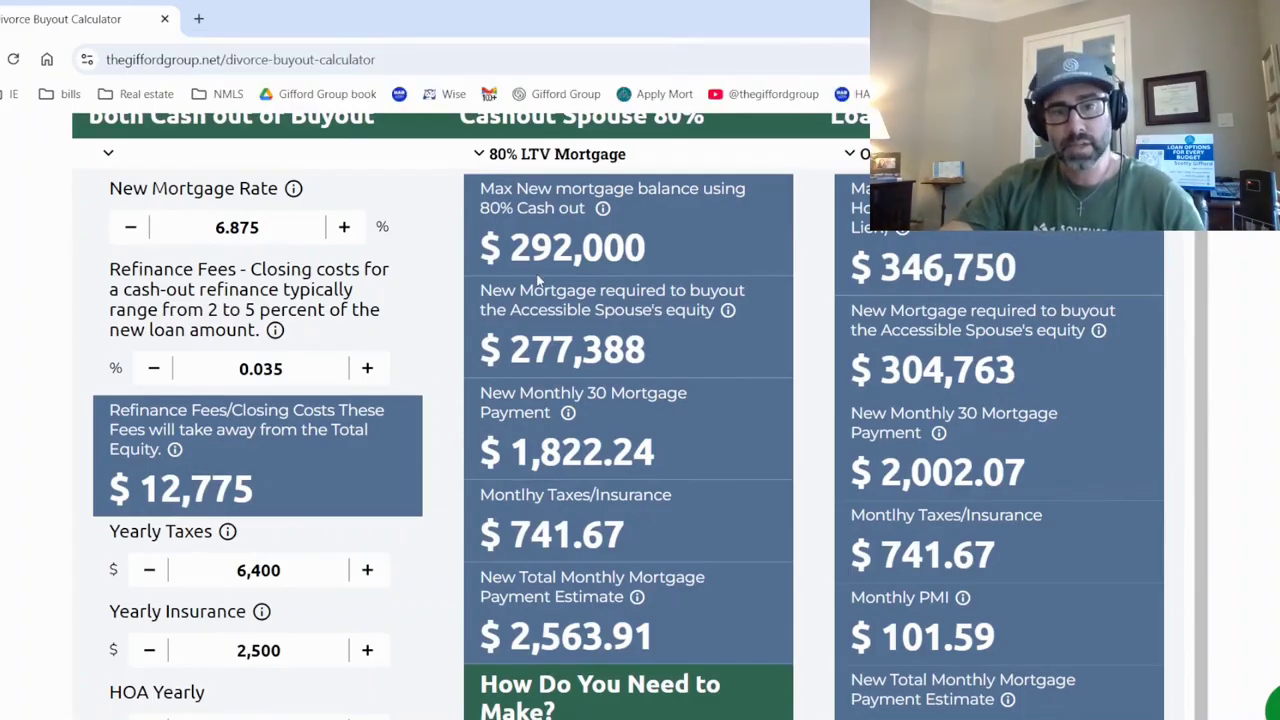
left_click_drag(512, 252, 645, 258)
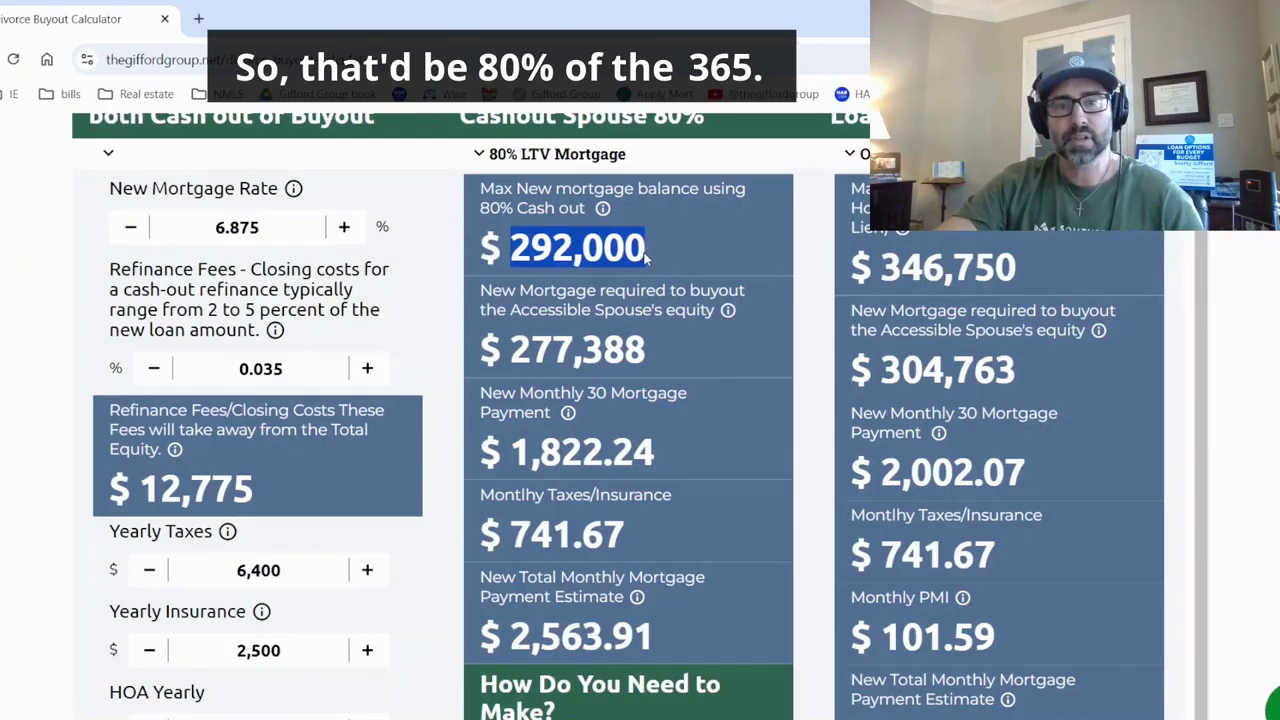
Examine the 80% cash-out loan's required mortgage, monthly payment, taxes and insurance, total payment estimate and required gross annual income.
left_click_drag(512, 350, 675, 362)
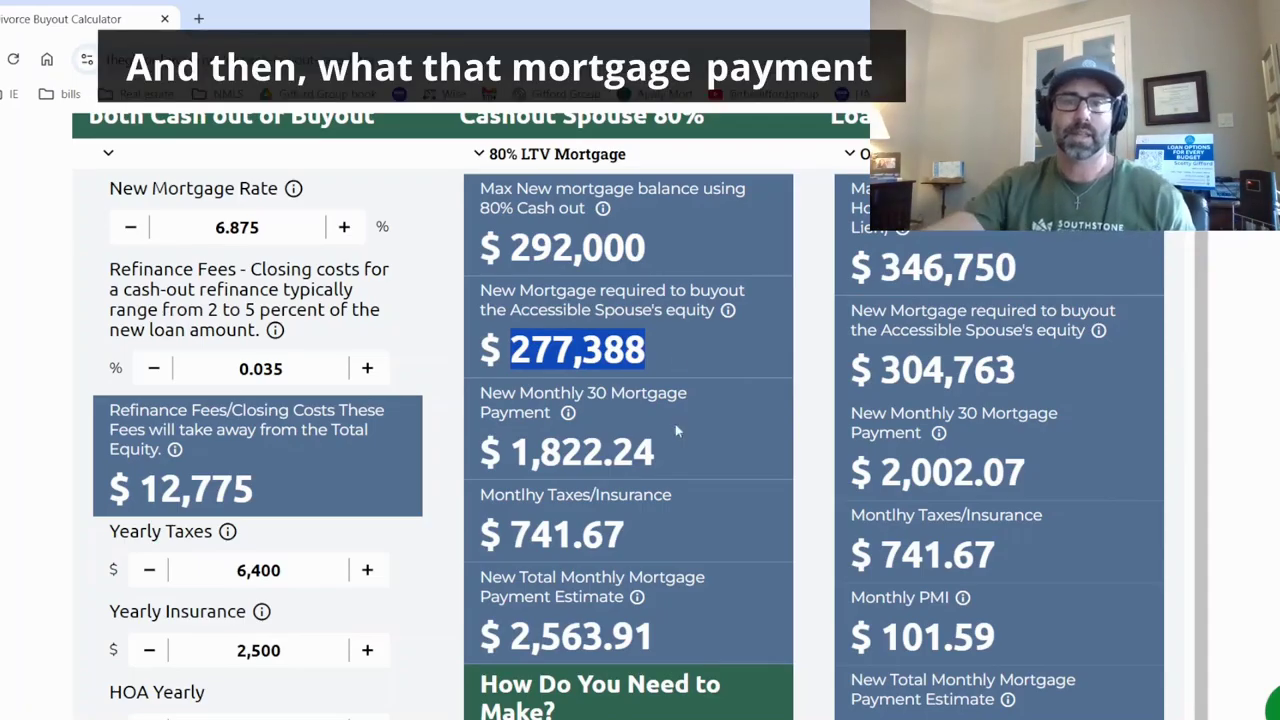
left_click_drag(519, 457, 666, 458)
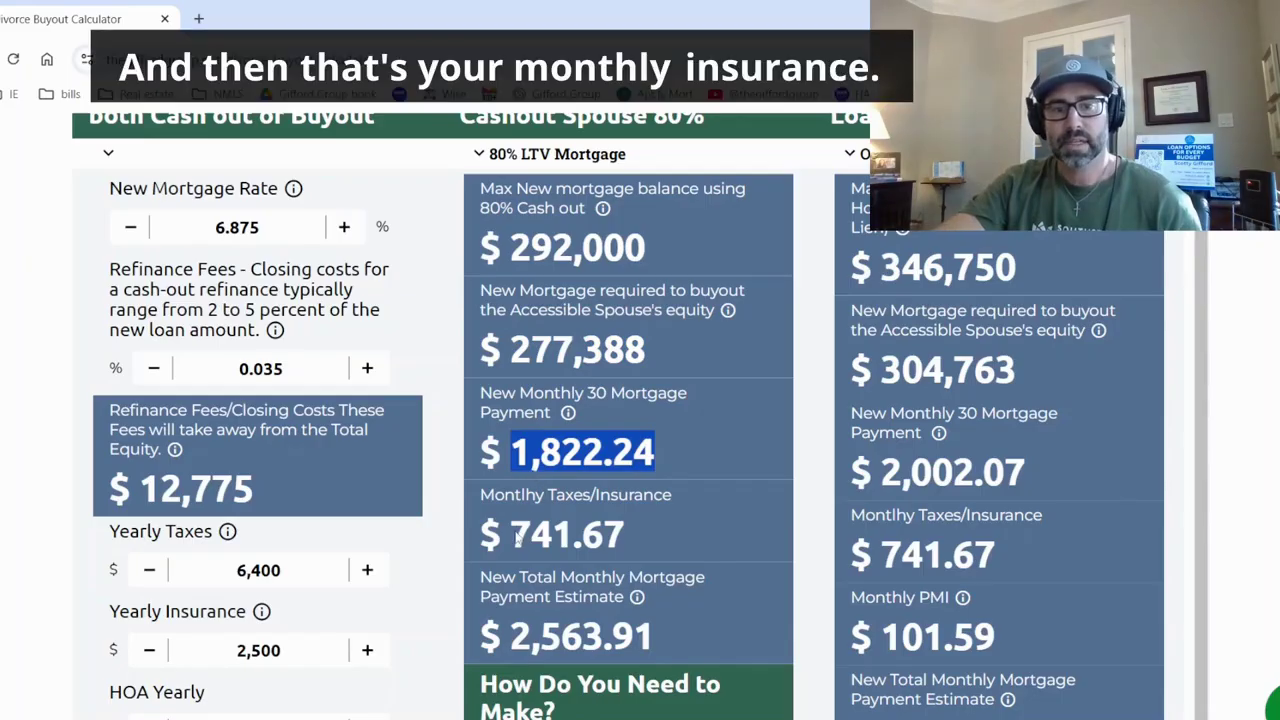
left_click_drag(514, 534, 620, 540)
left_click_drag(508, 636, 694, 647)
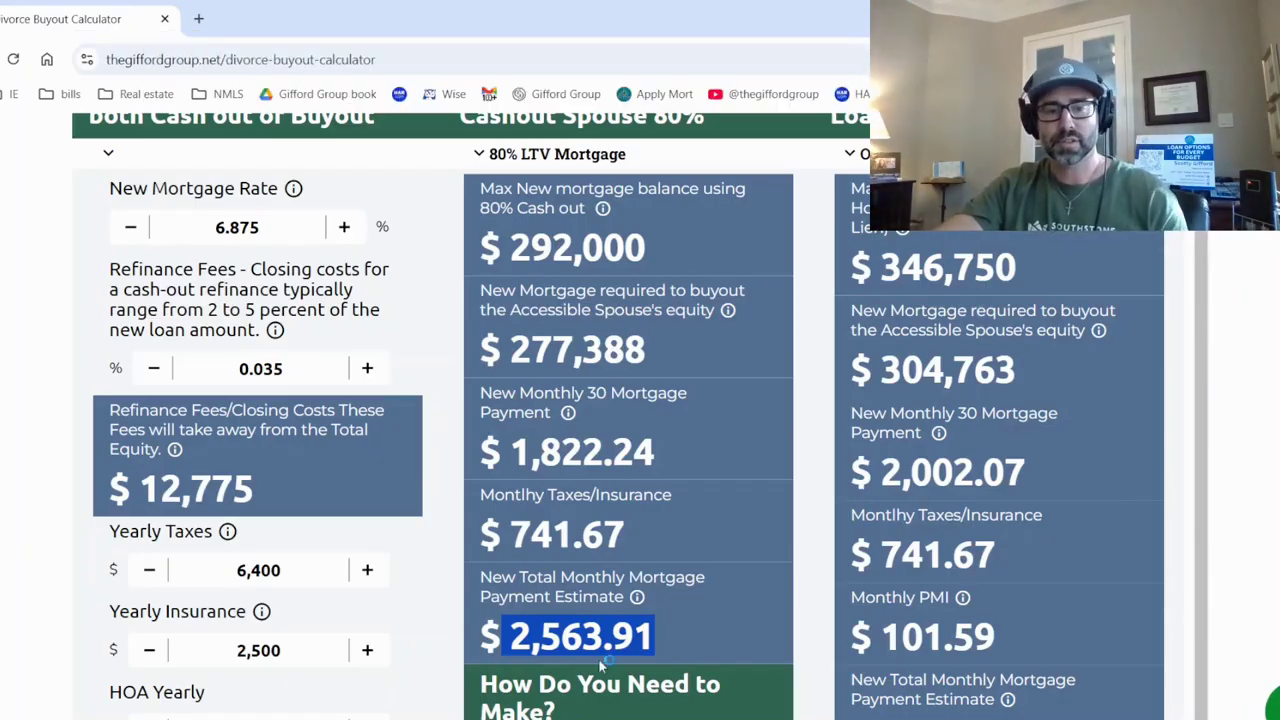
scroll(600, 668, "down", 3)
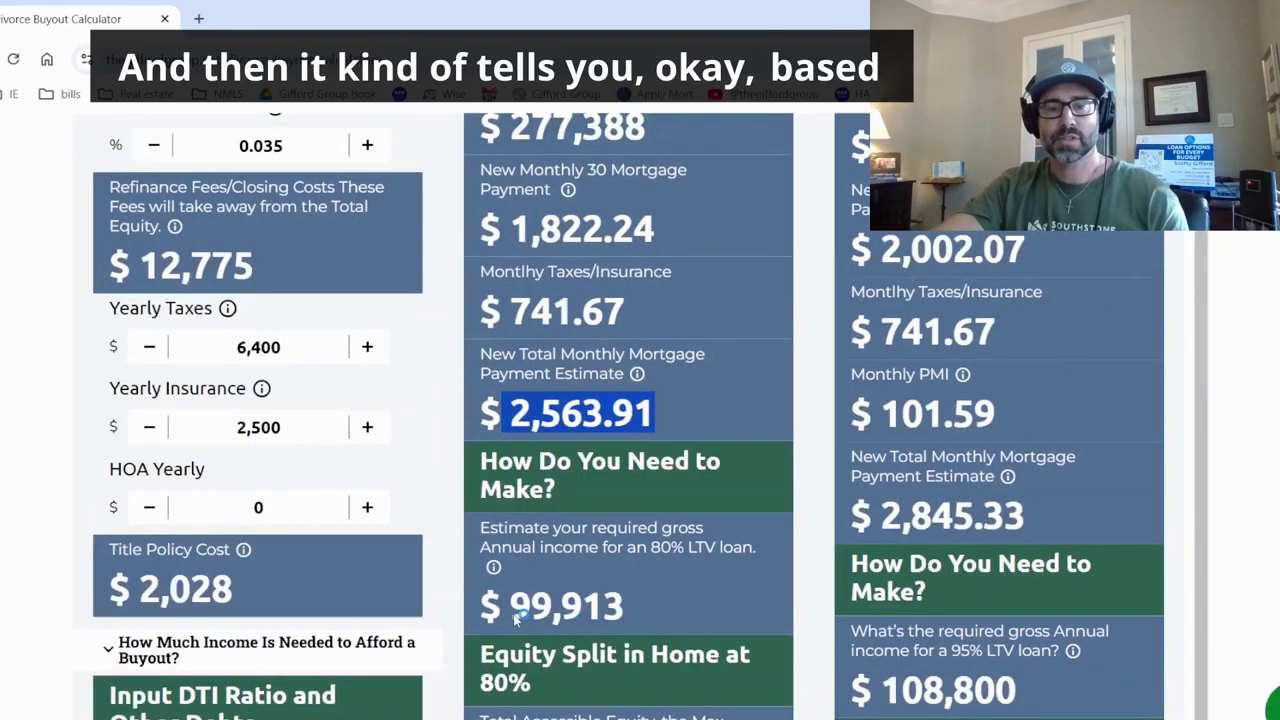
scroll(310, 566, "down", 2)
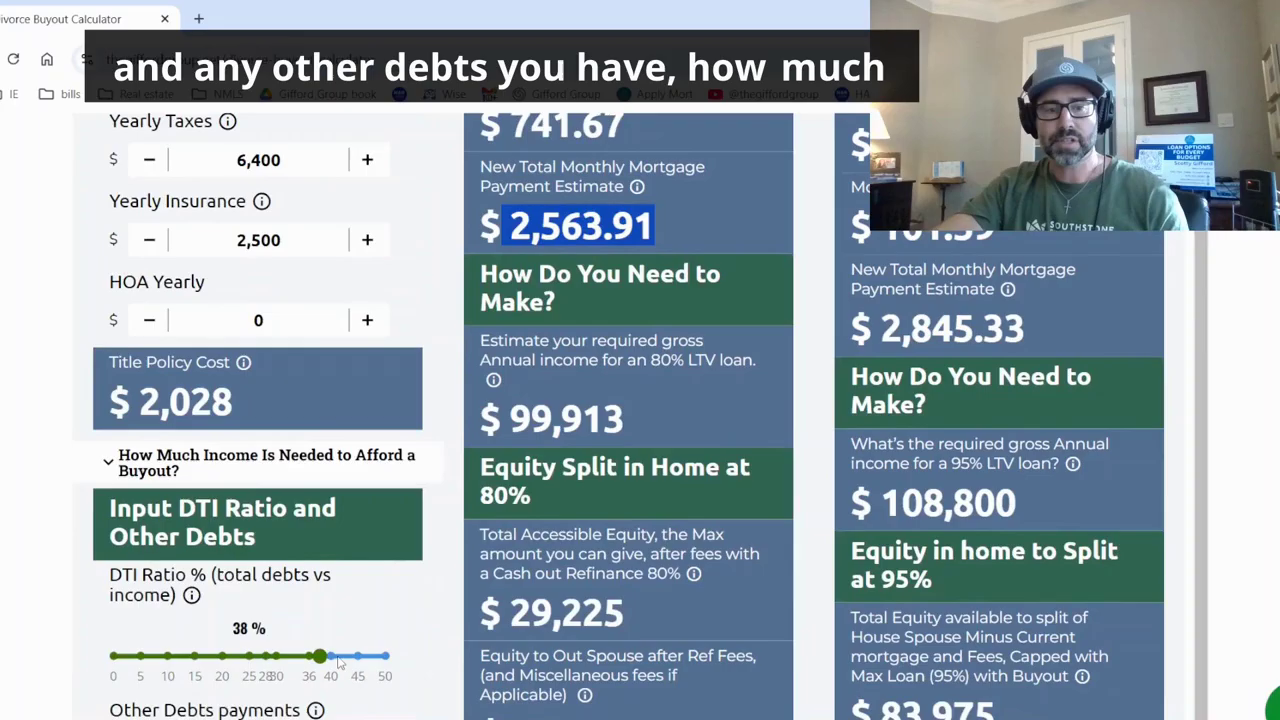
scroll(340, 662, "down", 2)
left_click_drag(510, 232, 628, 243)
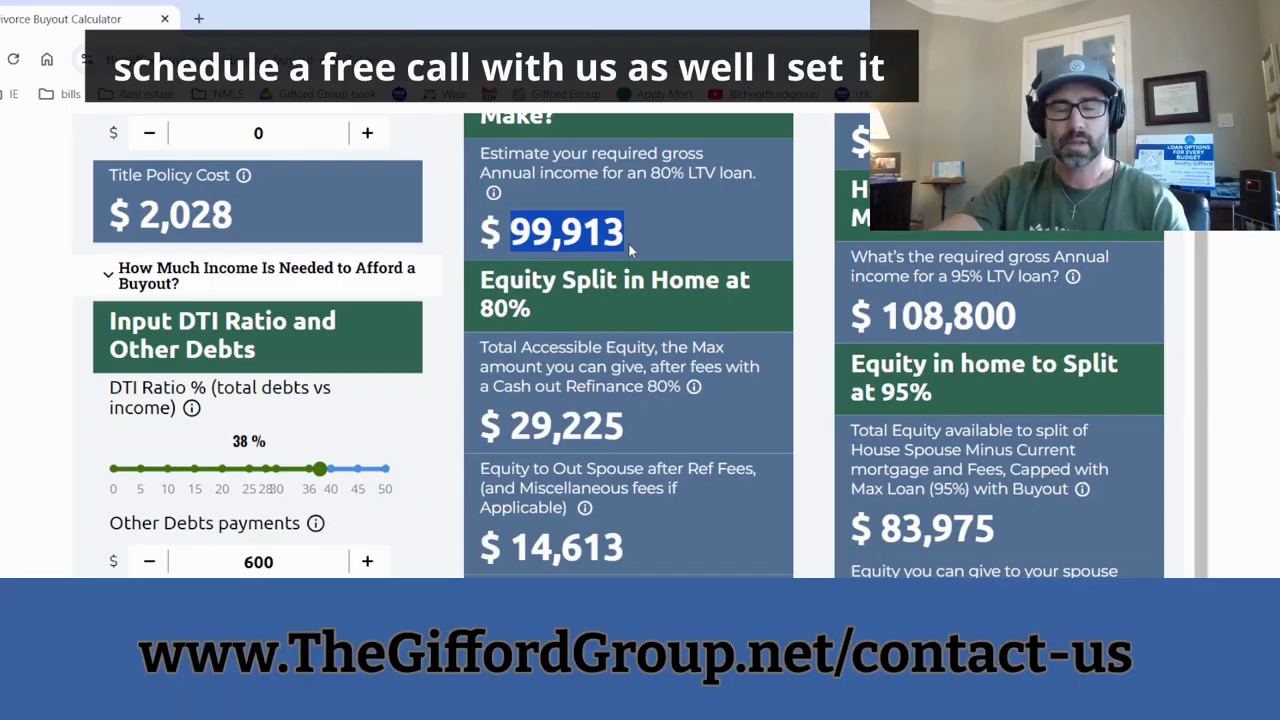
Raise the DTI ratio to 45% and check the required gross annual income for the 80% LTV loan.
scroll(628, 243, "down", 1)
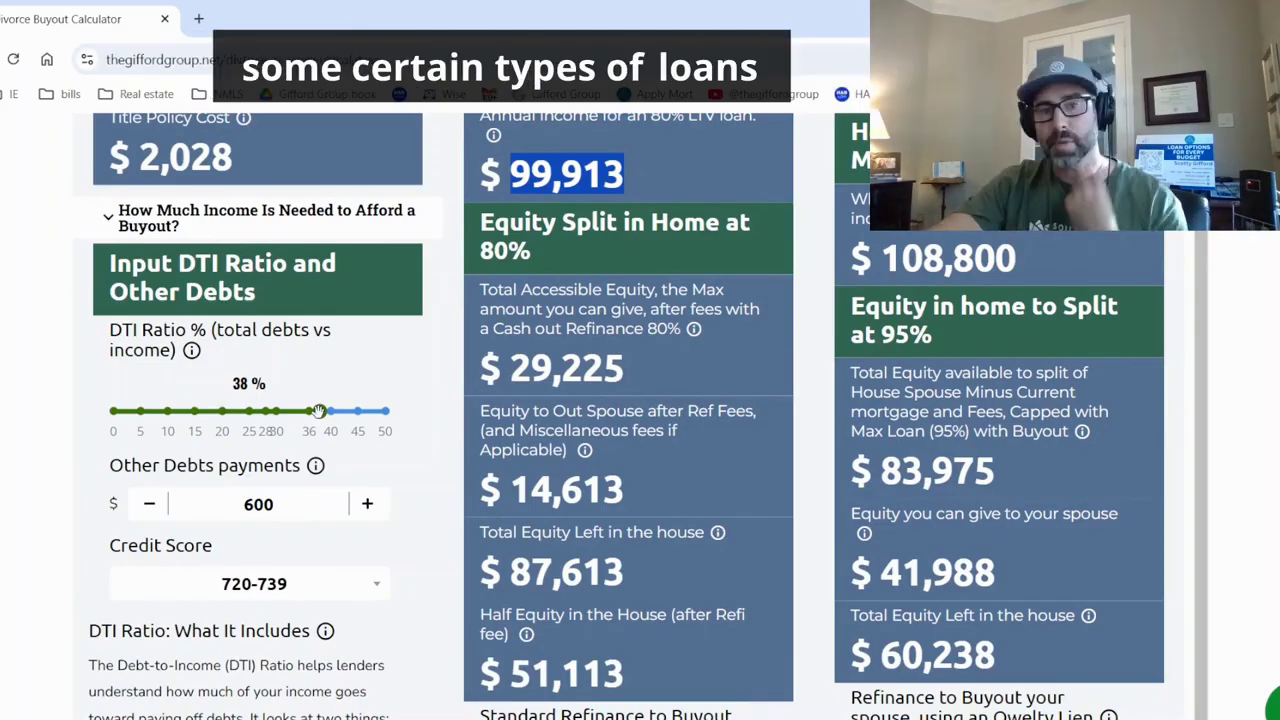
left_click(318, 411)
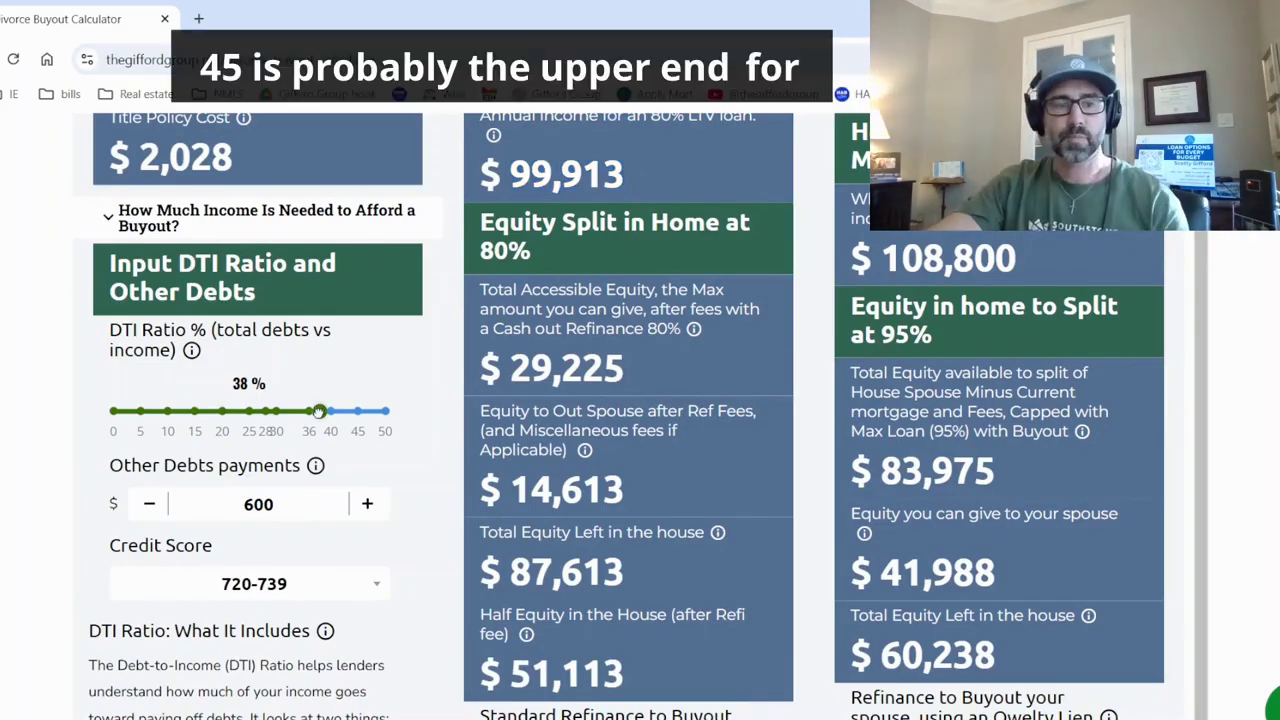
left_click_drag(318, 411, 358, 411)
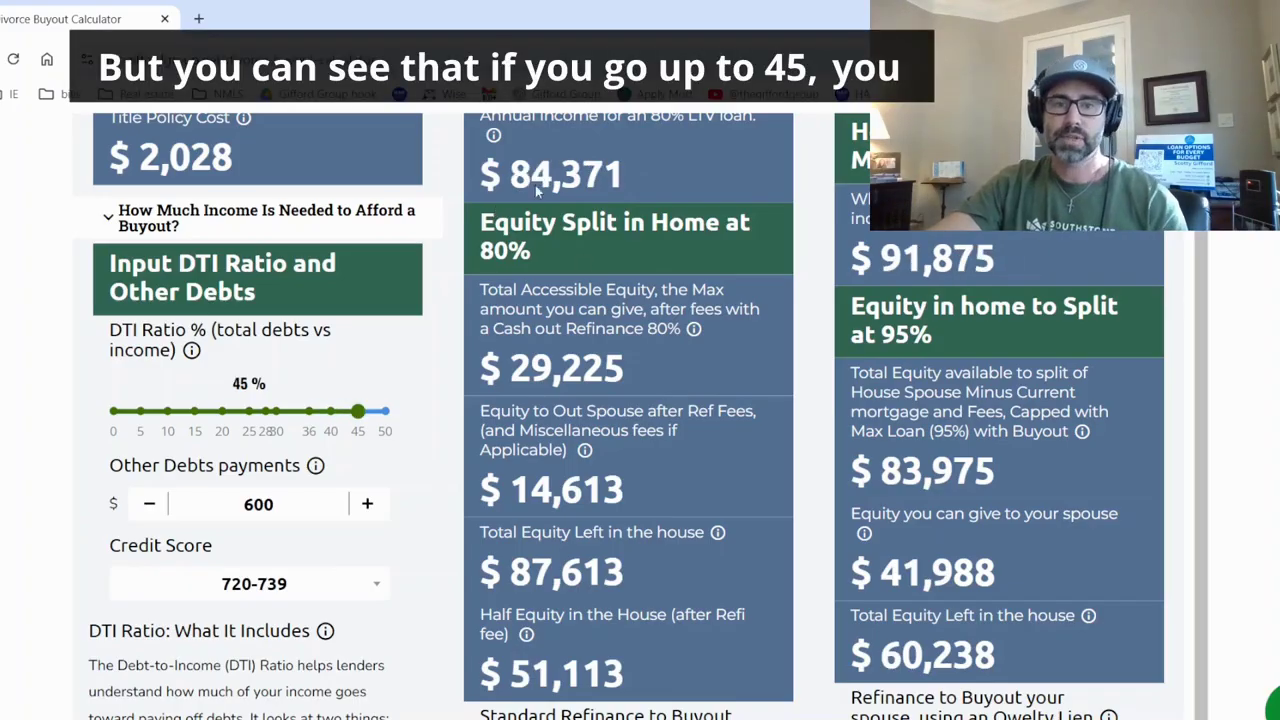
left_click_drag(514, 176, 710, 177)
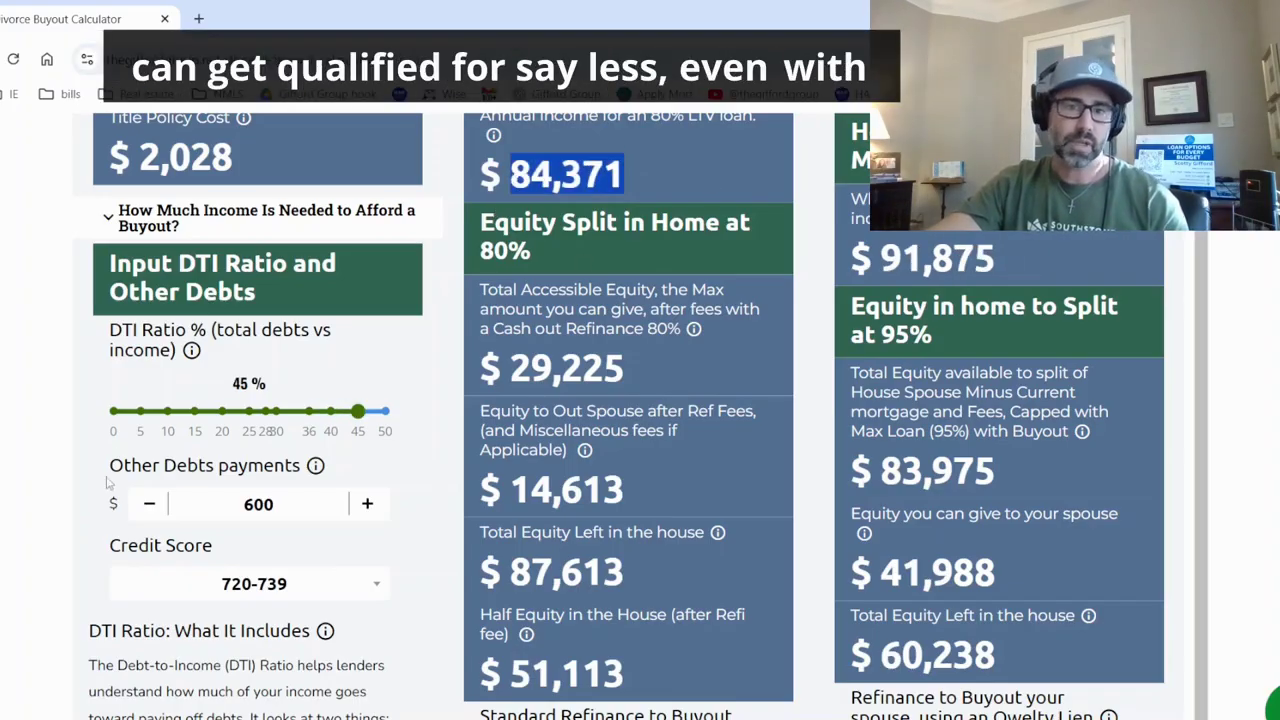
Reduce the other debts payments to 0.
left_click(150, 510)
left_click(150, 510)
left_click(150, 510)
left_click(150, 510)
left_click(150, 510)
left_click(150, 510)
left_click(150, 510)
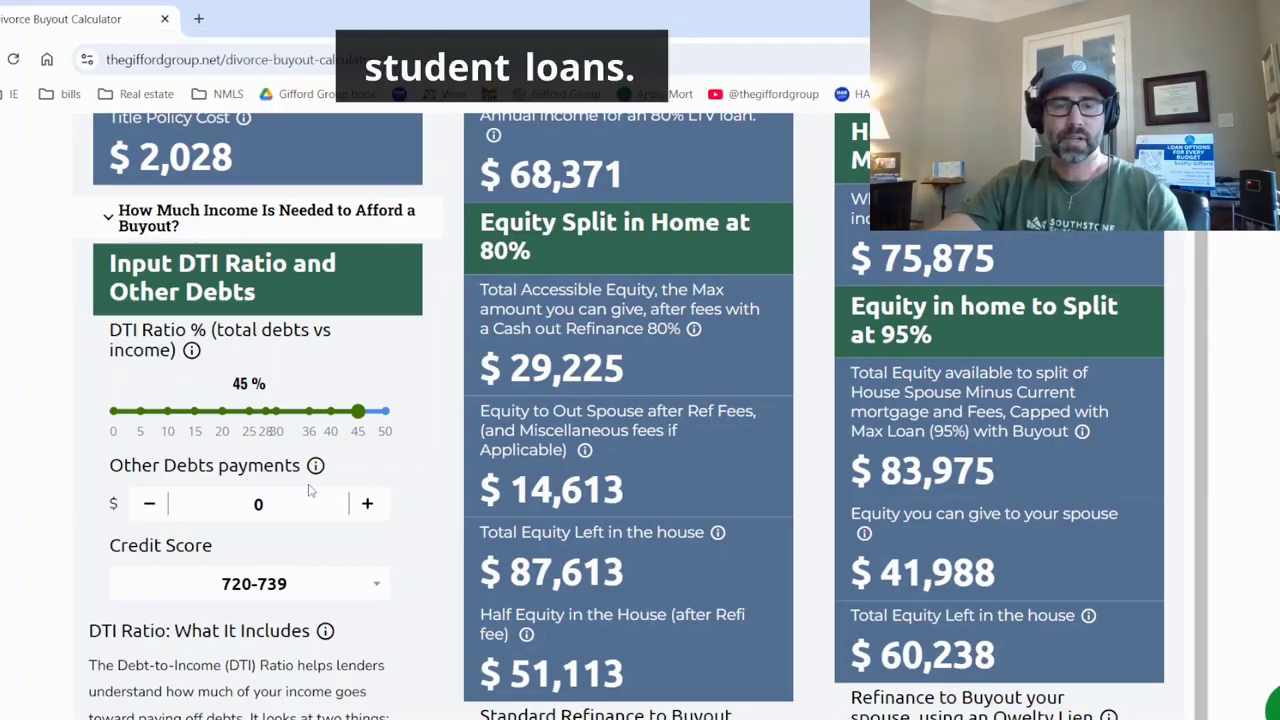
Examine the Owelty buyout's monthly PMI, the maximum loan at 95% of the home's value and the mortgage required for the buyout.
scroll(371, 594, "up", 2)
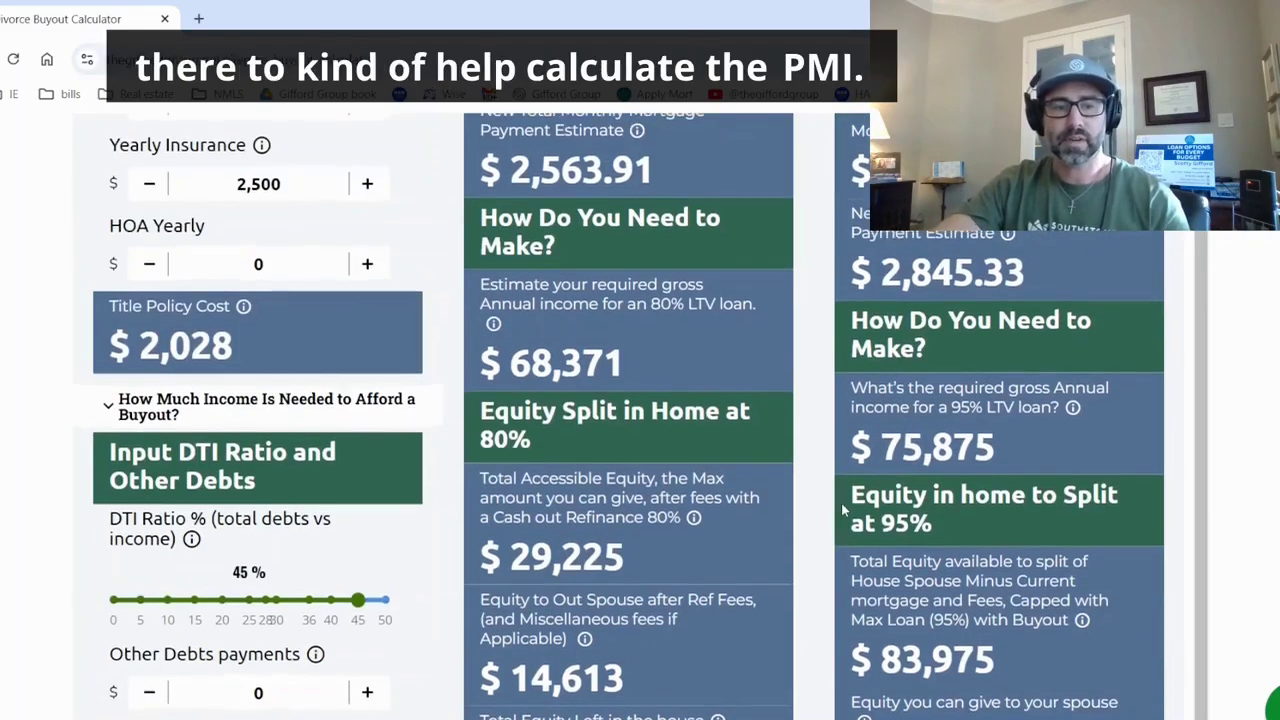
scroll(940, 460, "up", 2)
left_click_drag(893, 362, 1033, 355)
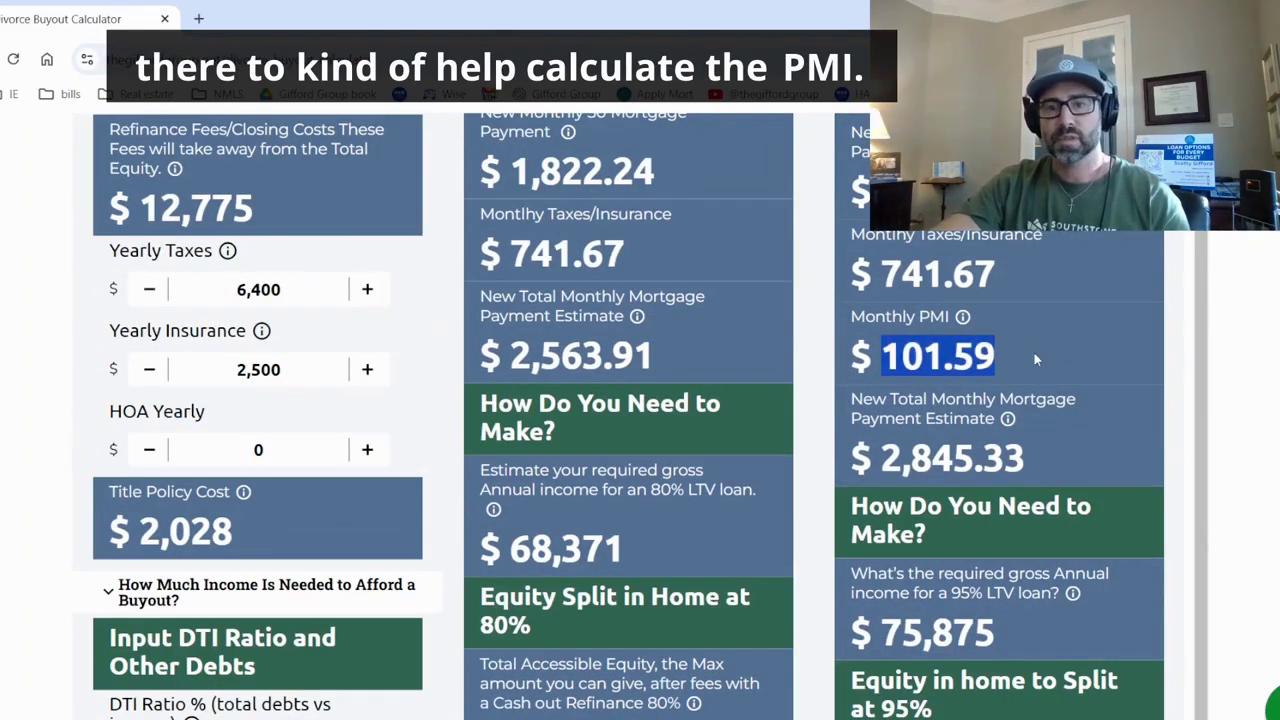
scroll(1036, 415, "up", 3)
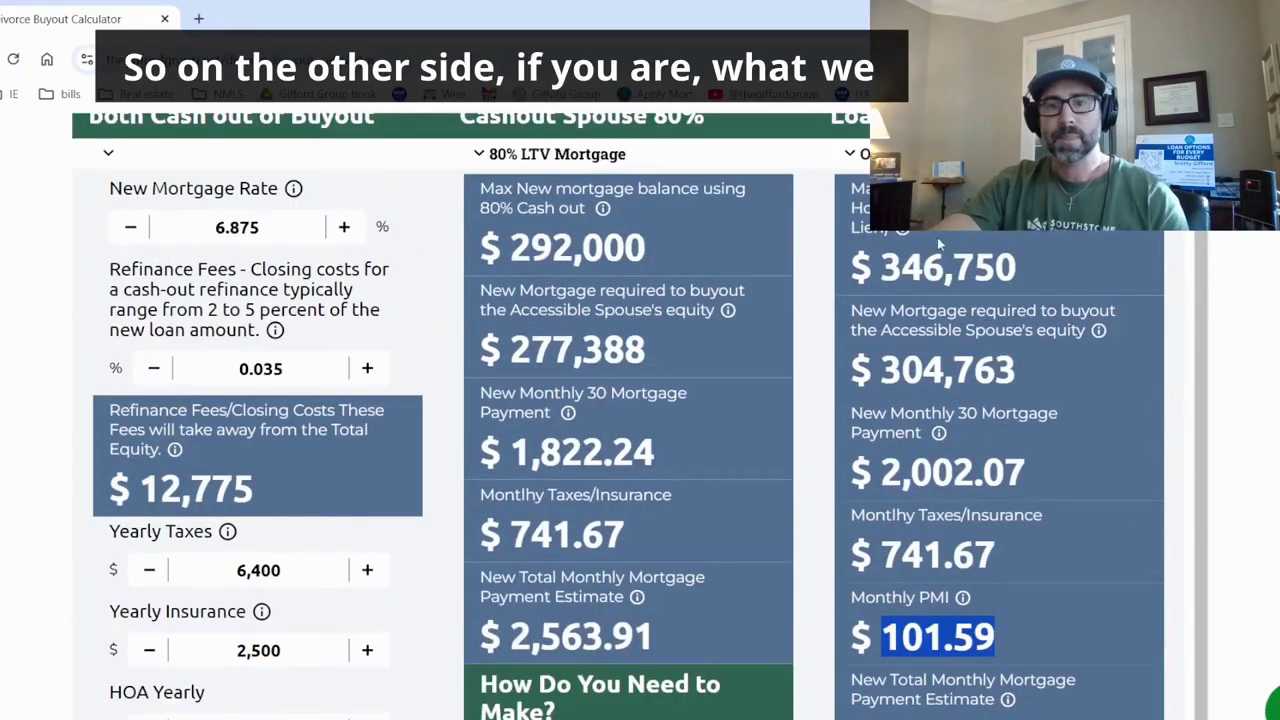
scroll(940, 245, "up", 1)
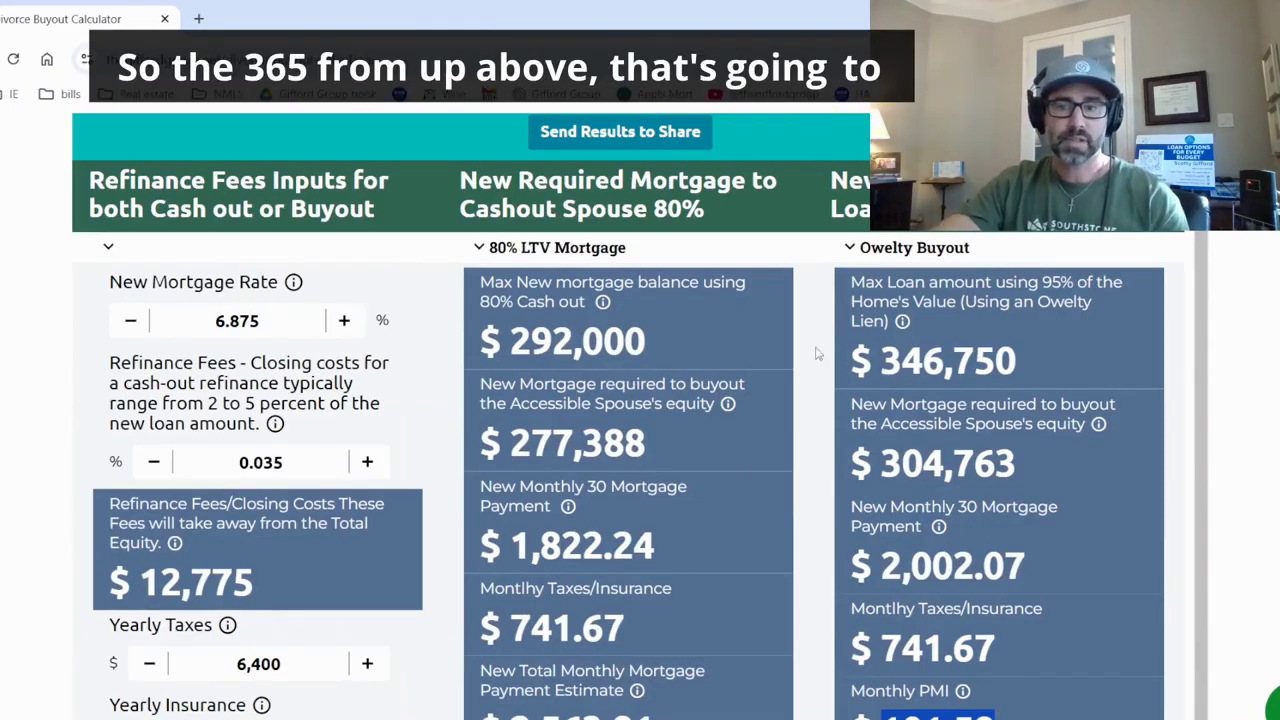
left_click_drag(880, 368, 1034, 376)
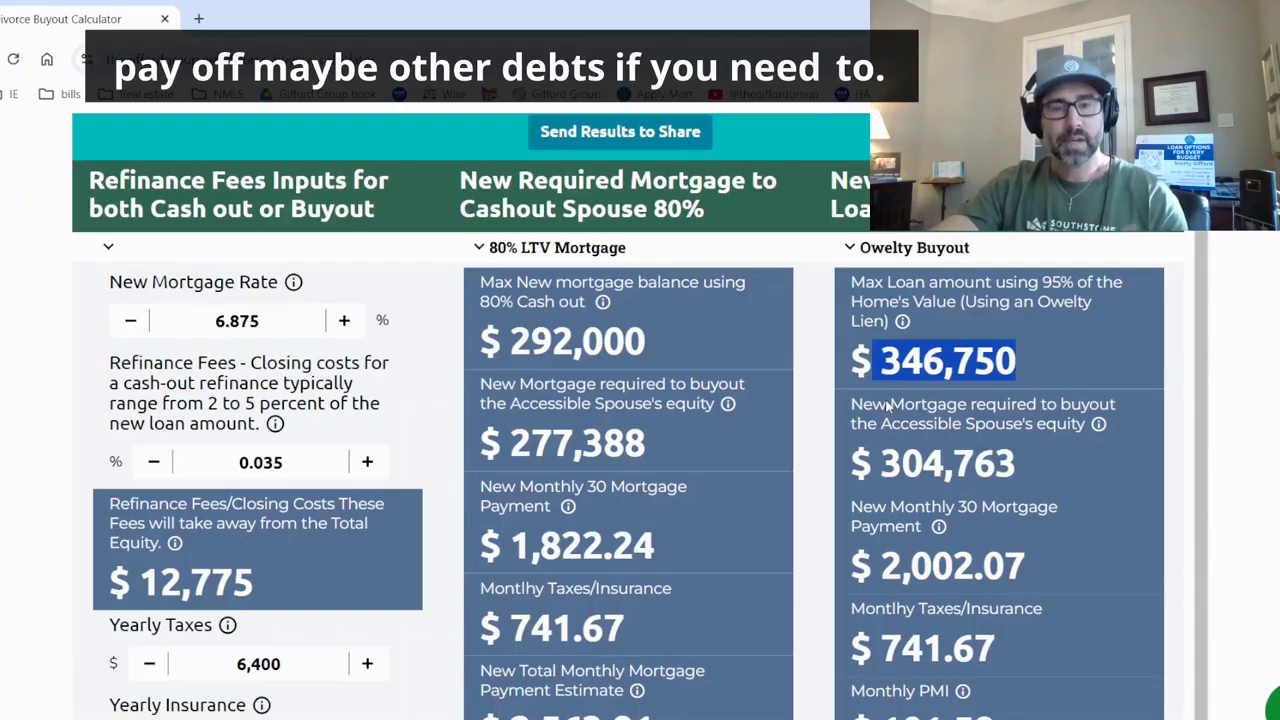
left_click_drag(880, 470, 1040, 476)
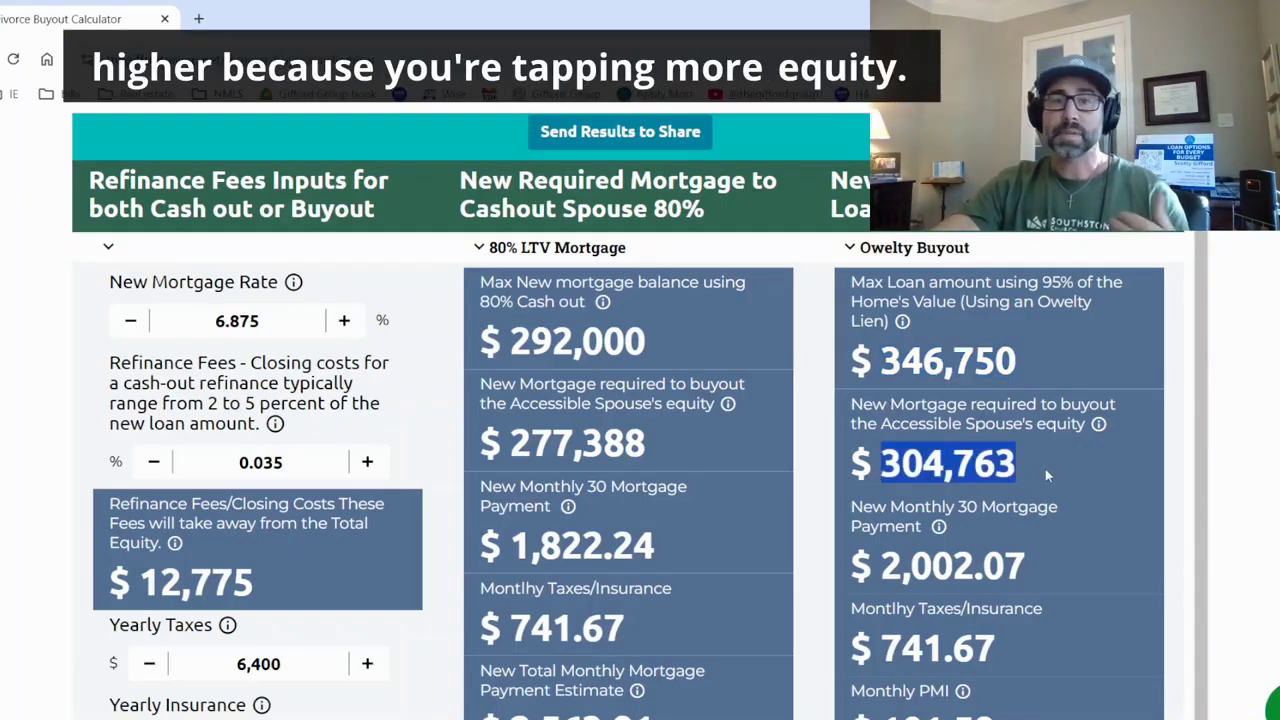
Examine the Owelty buyout's new 30-year monthly payment, monthly taxes and insurance, and PMI.
scroll(1044, 470, "down", 1)
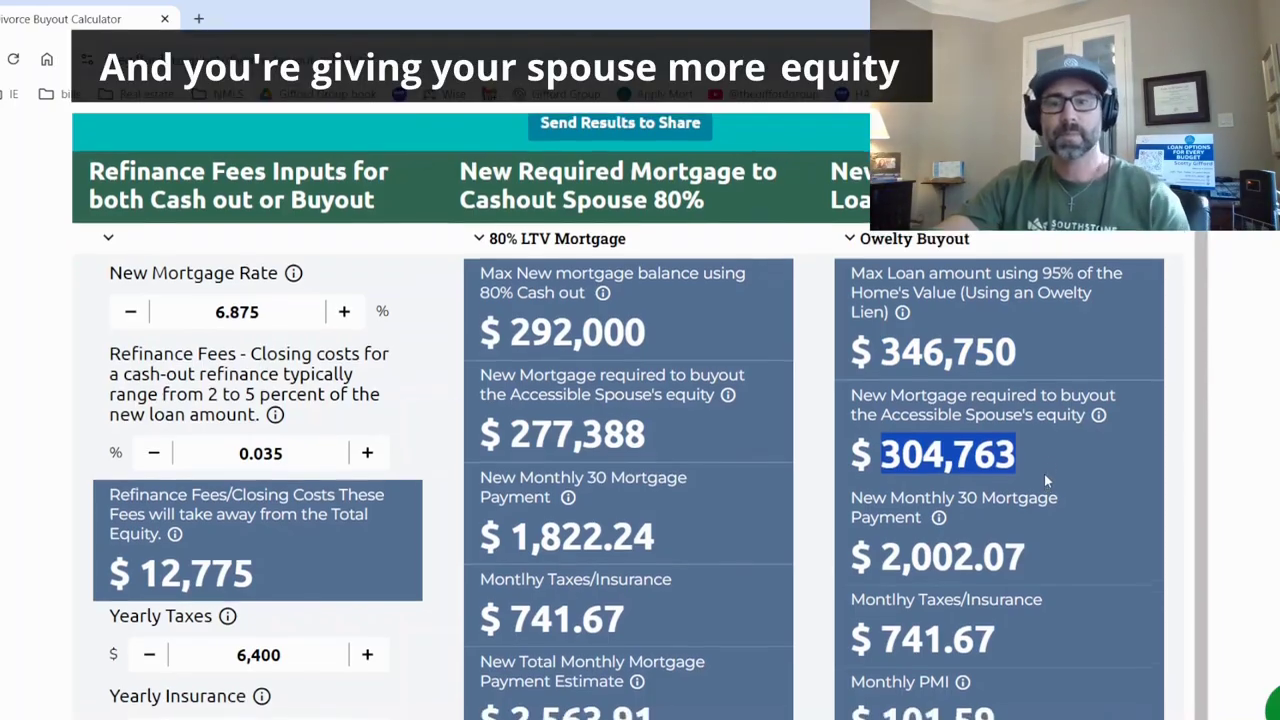
scroll(1044, 472, "down", 3)
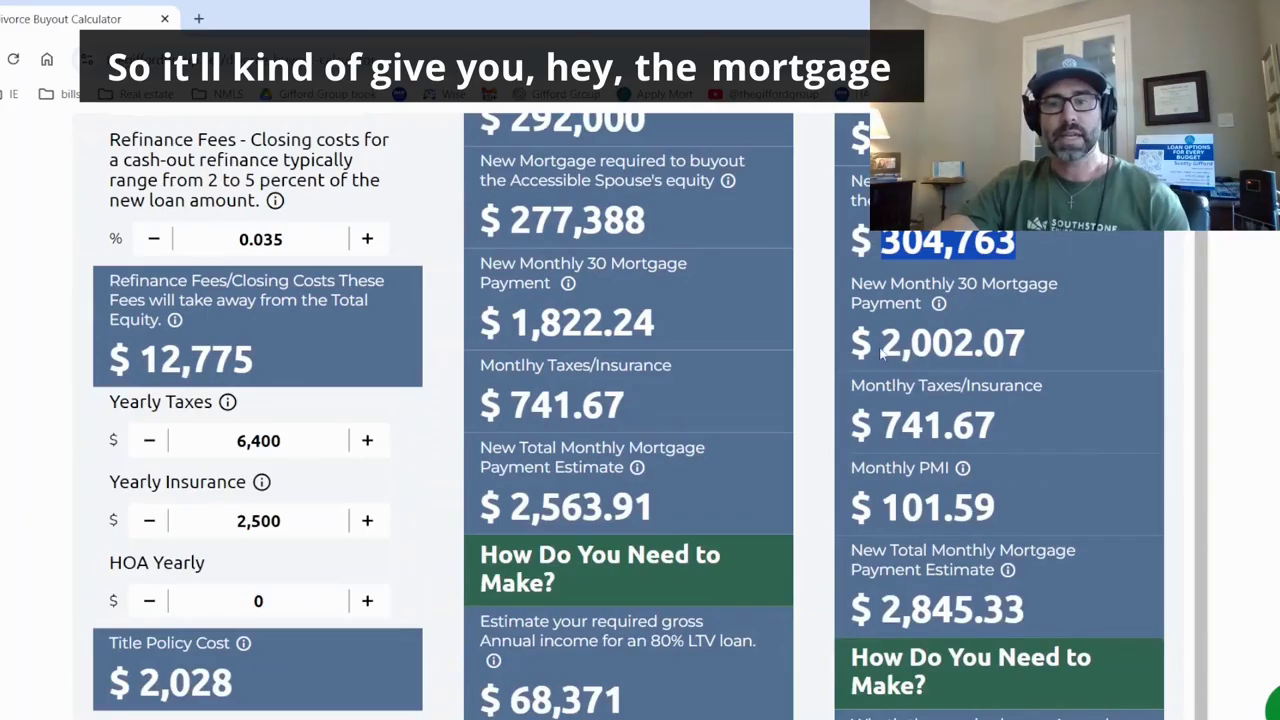
left_click_drag(880, 350, 1060, 349)
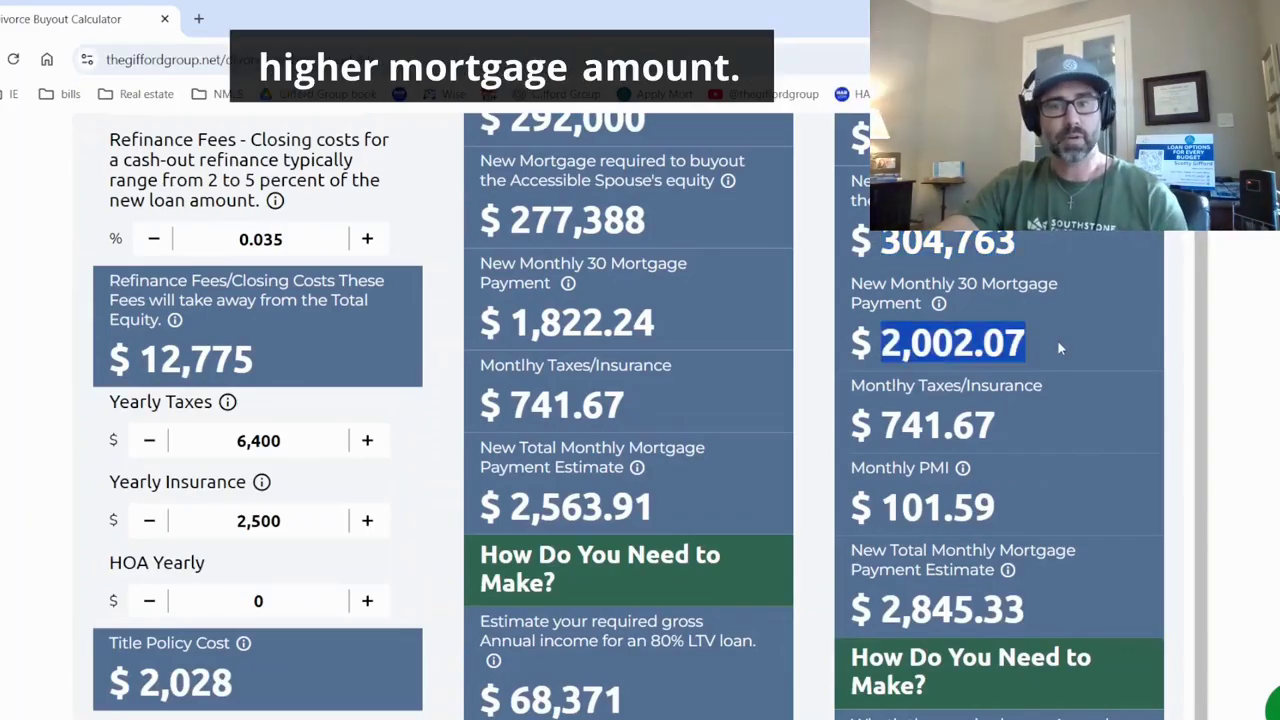
left_click_drag(880, 425, 1001, 433)
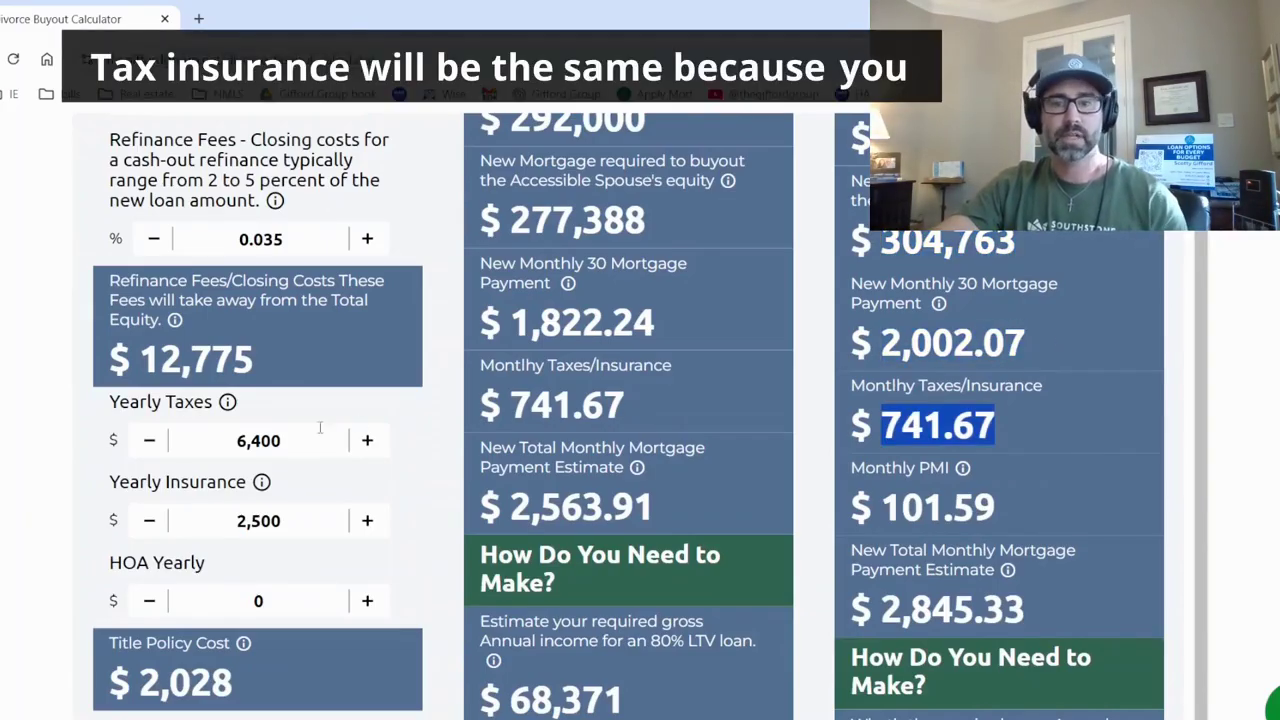
left_click_drag(882, 502, 1012, 512)
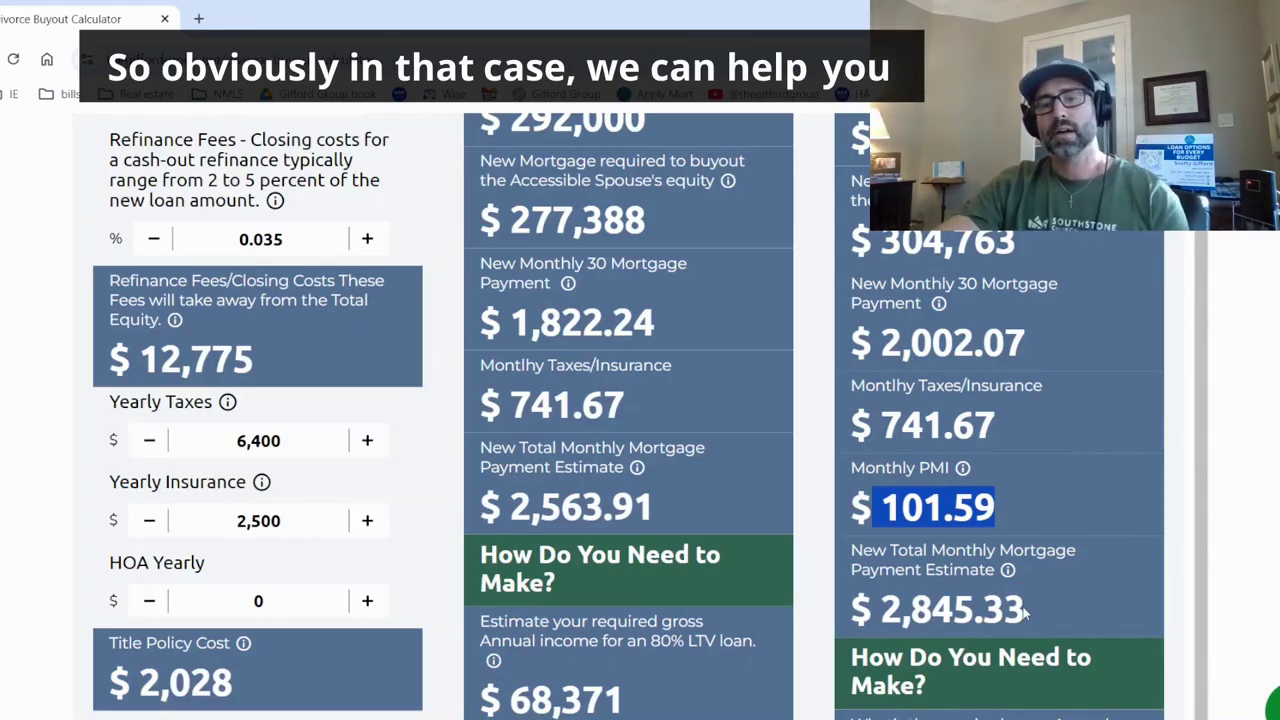
Look over the 95% LTV total payment, income and equity results and the explanatory notes on DTI and refinancing.
scroll(1022, 610, "down", 2)
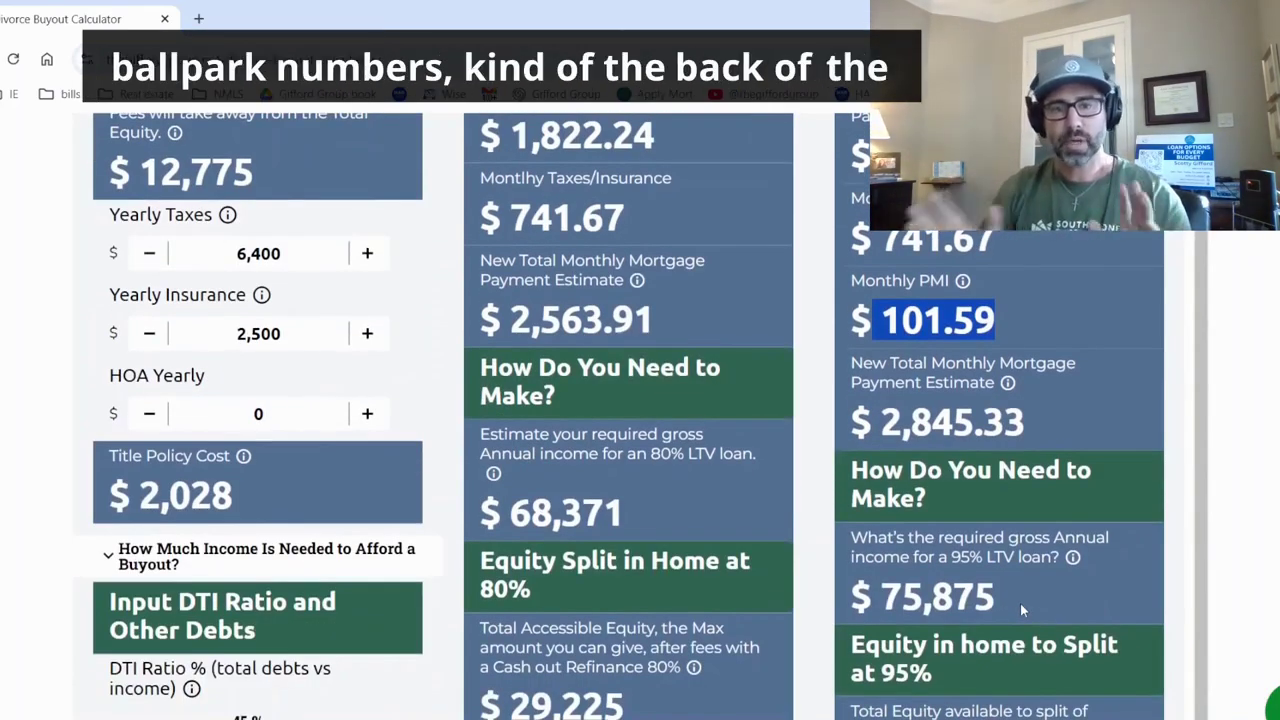
scroll(1016, 585, "down", 2)
scroll(1016, 581, "down", 1)
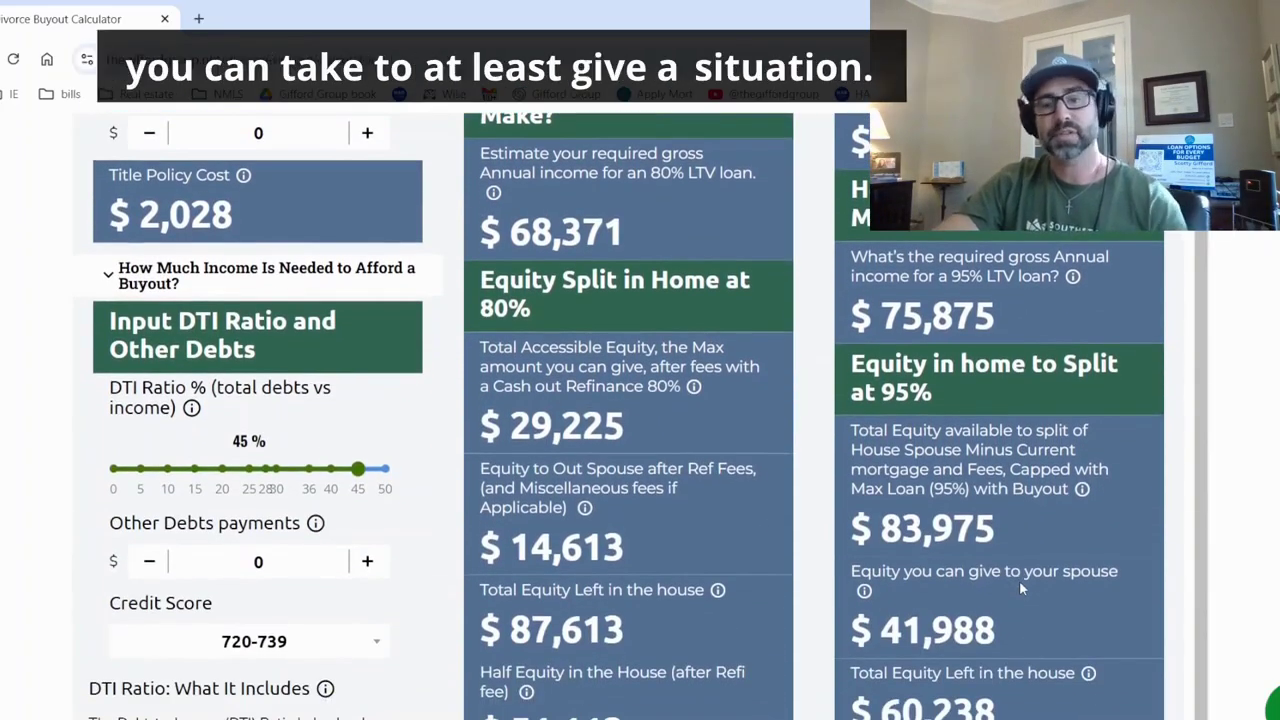
scroll(1019, 580, "down", 1)
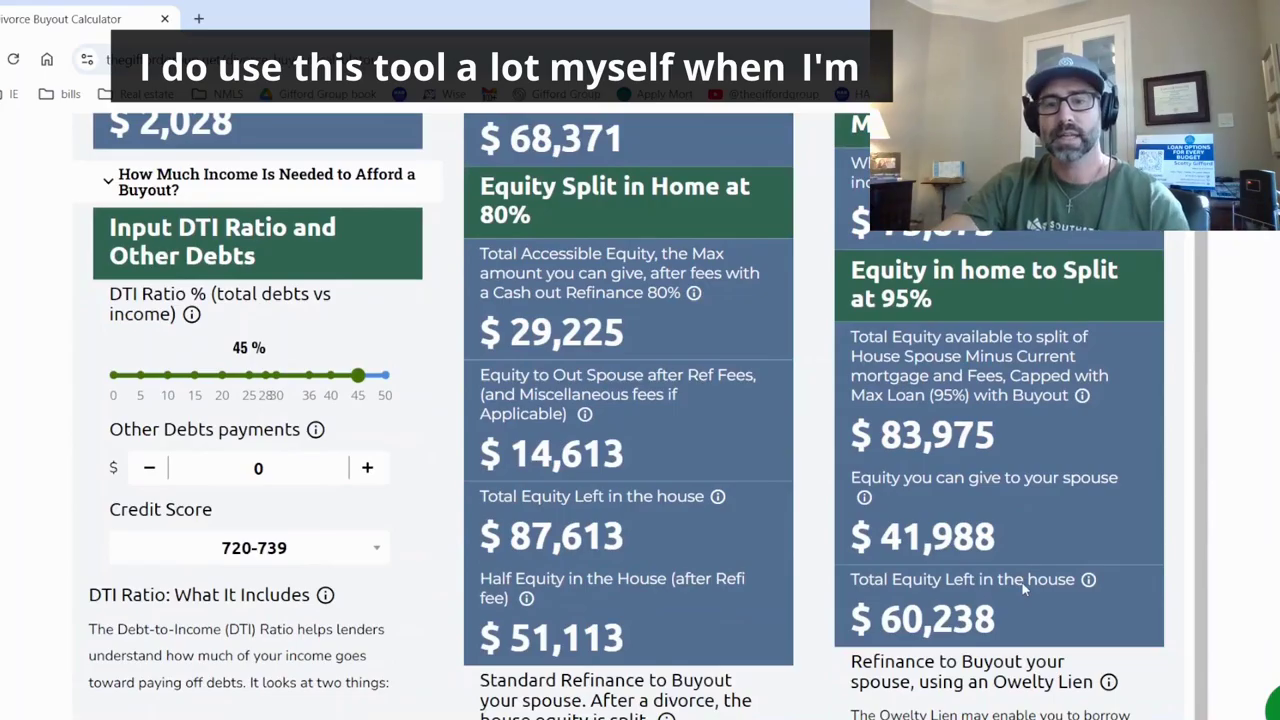
scroll(1022, 582, "down", 2)
scroll(1024, 590, "down", 4)
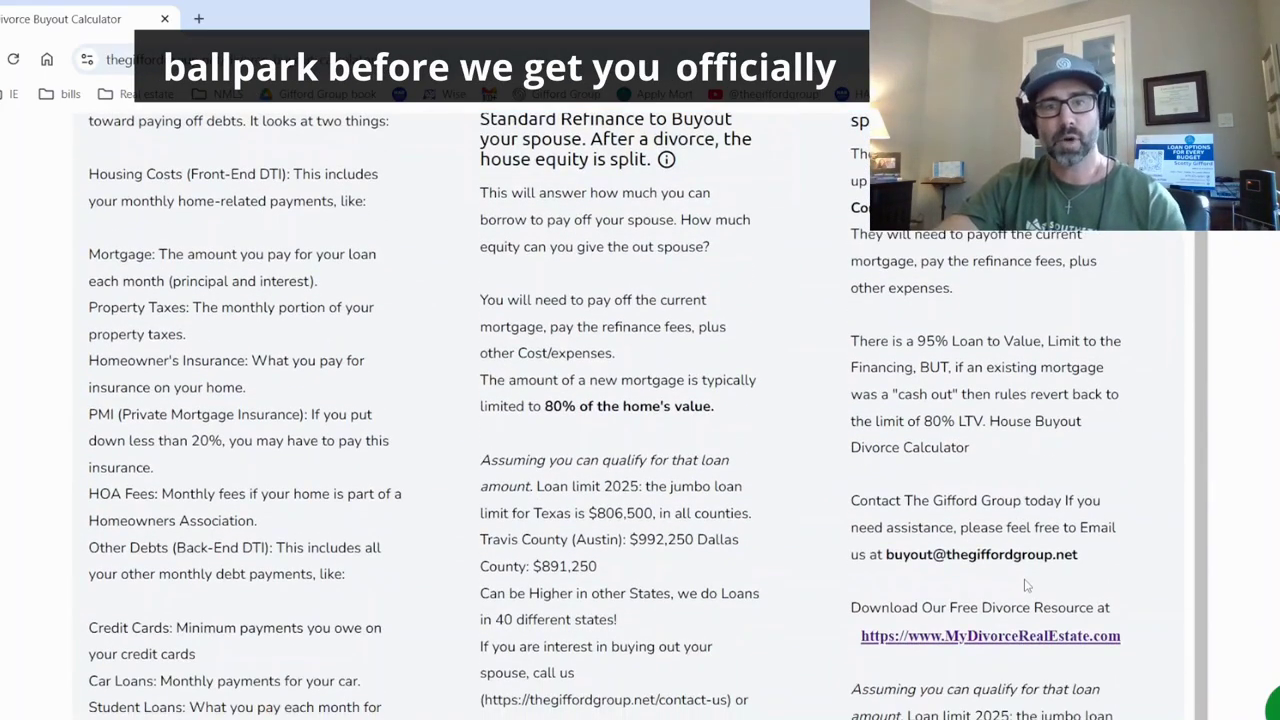
scroll(1024, 587, "down", 2)
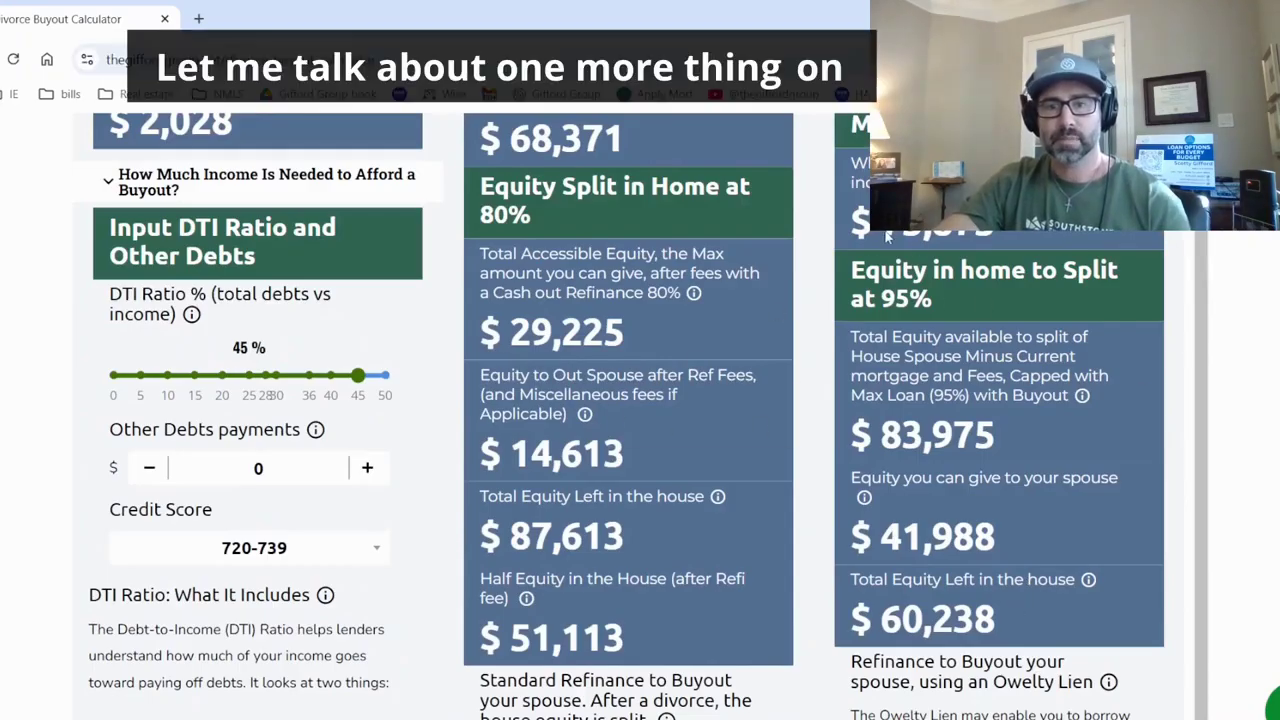
Examine the gross annual income required for the 95% LTV loan, the equity available to split, the spouse's share and the equity left.
scroll(940, 405, "up", 3)
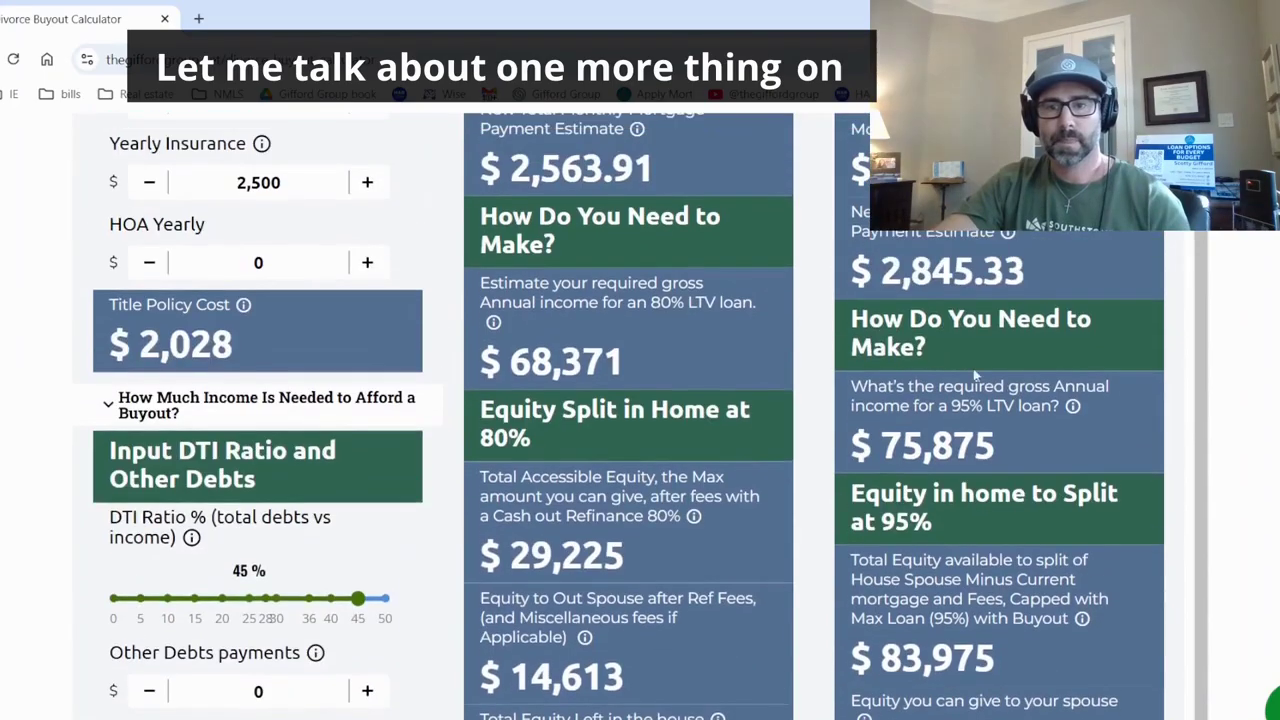
left_click_drag(884, 450, 996, 450)
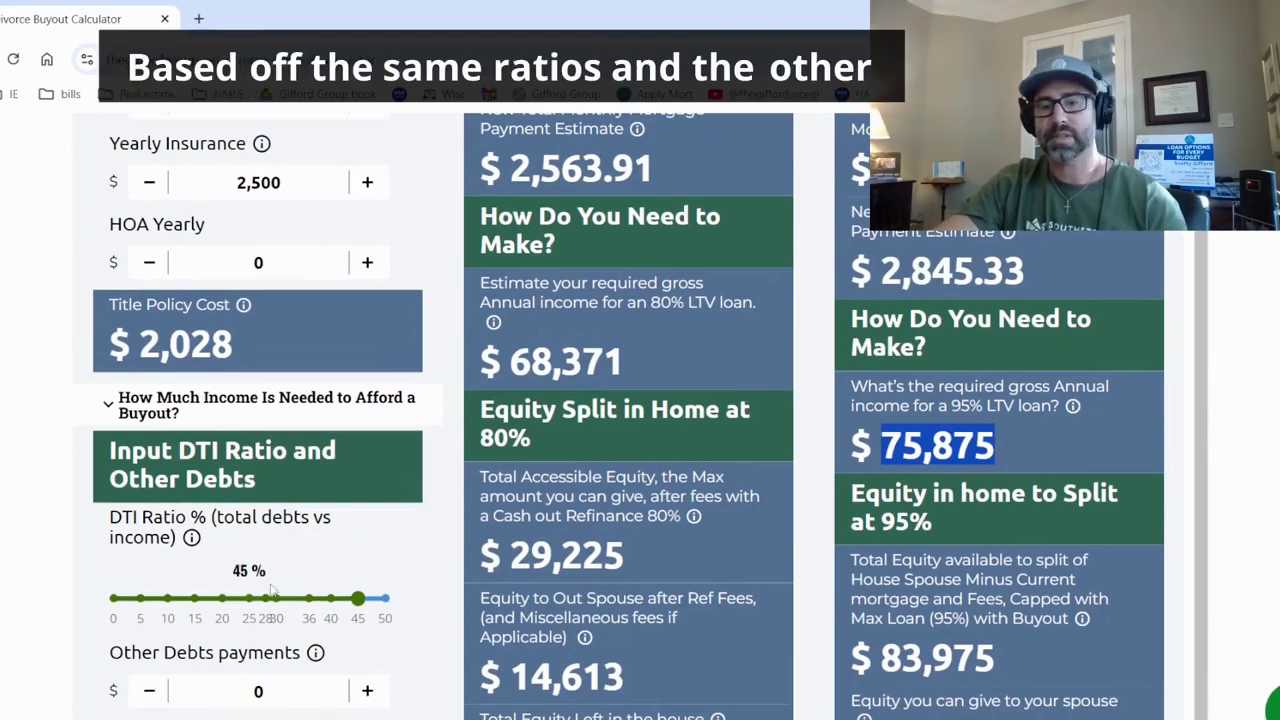
scroll(953, 560, "down", 3)
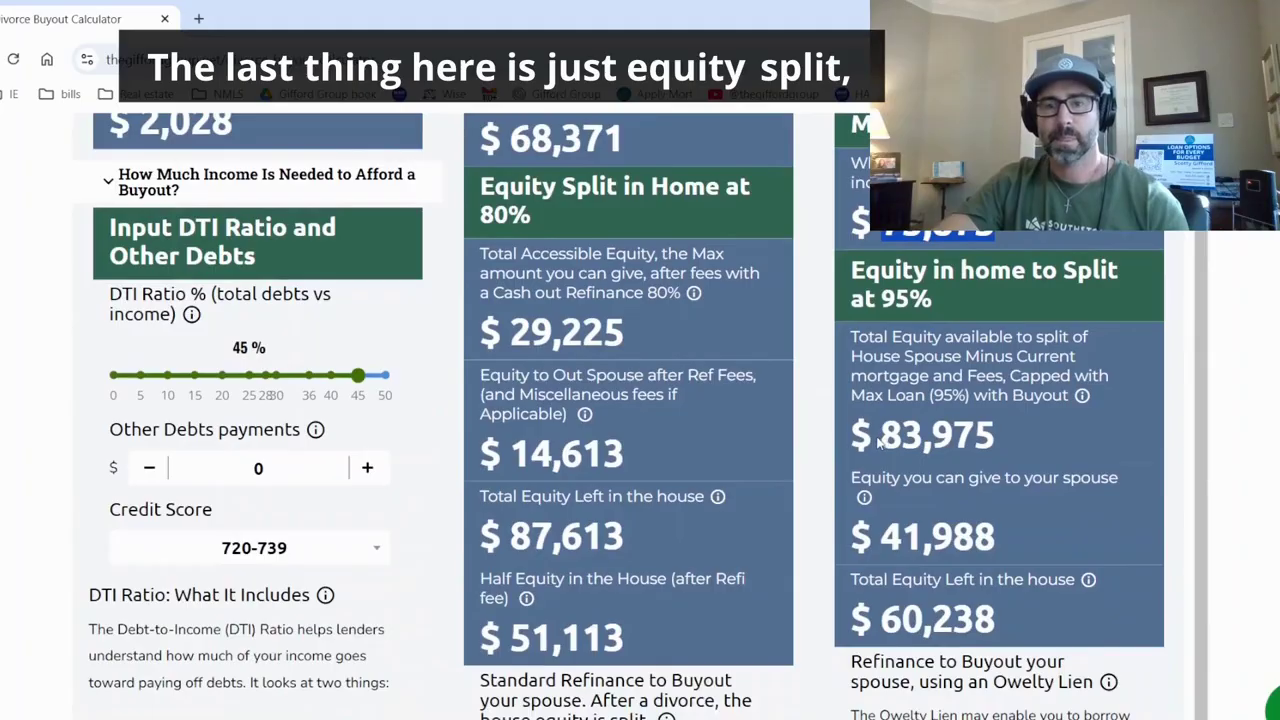
left_click_drag(878, 445, 1031, 446)
left_click_drag(886, 620, 1026, 630)
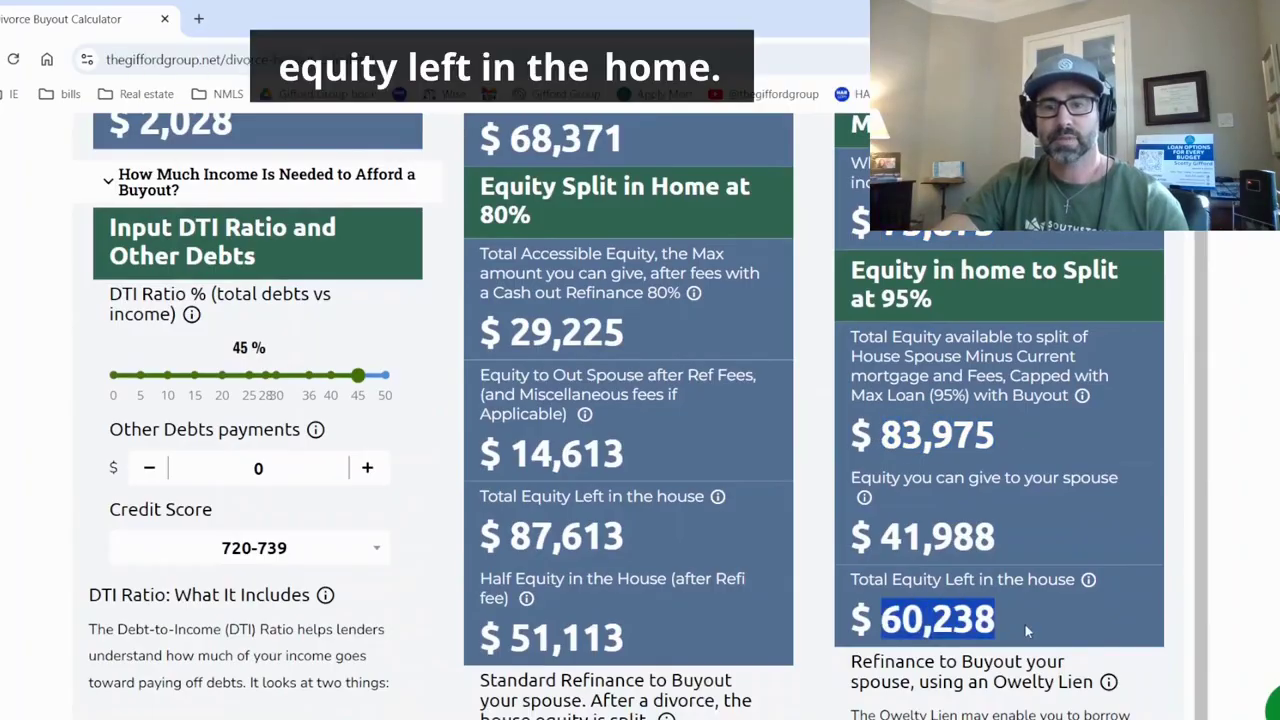
left_click_drag(880, 545, 1012, 537)
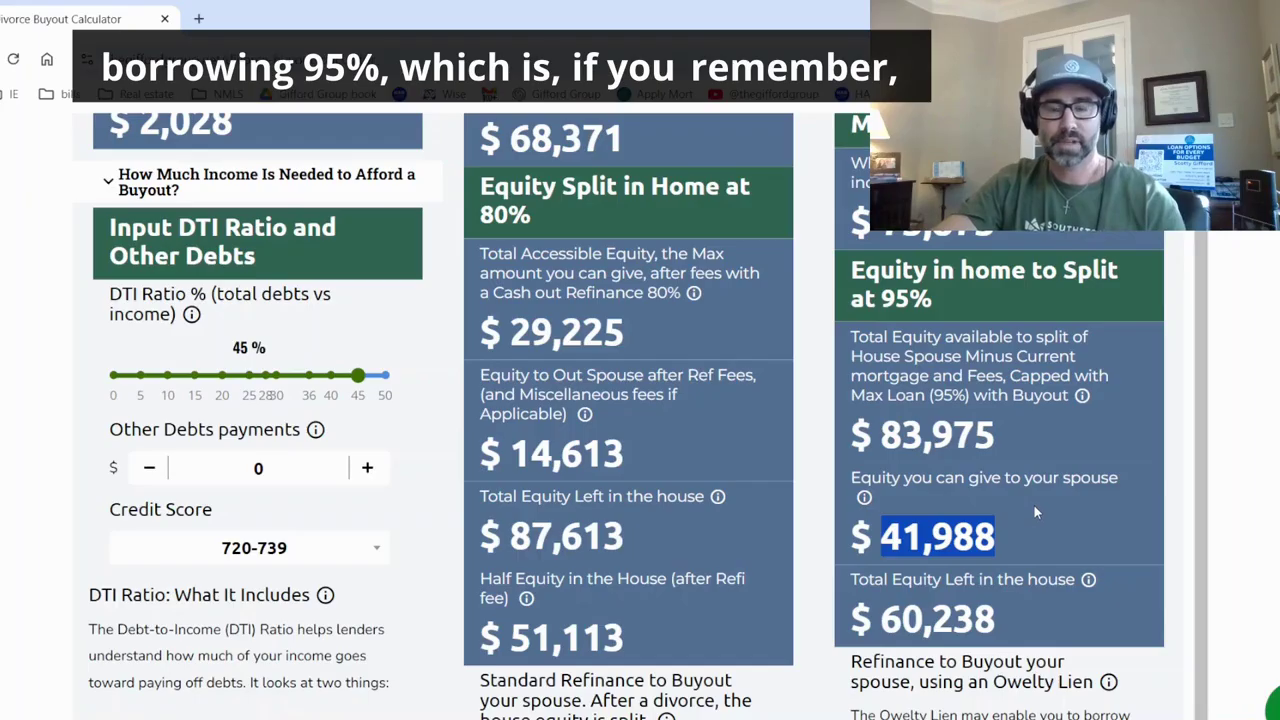
Compare the spouse's share under the 95% buyout with the equity for each spouse if they sell.
scroll(1130, 470, "up", 1)
scroll(1197, 436, "up", 15)
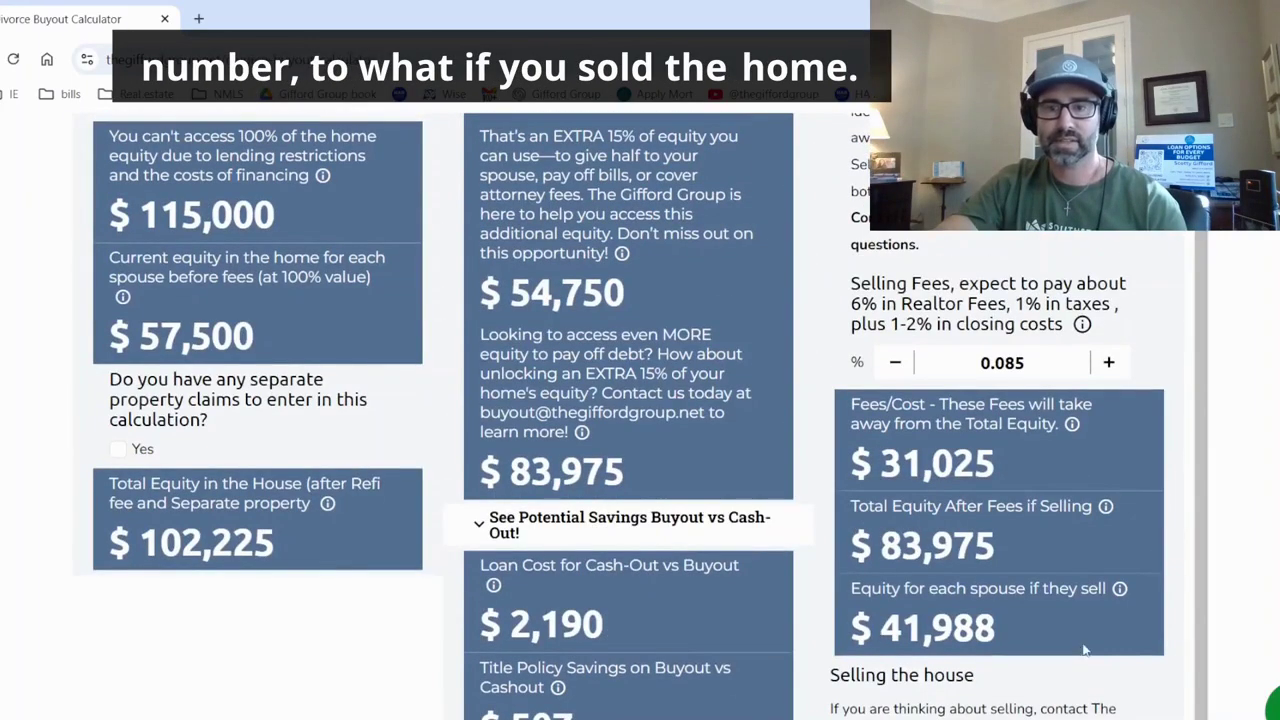
left_click_drag(880, 630, 1106, 651)
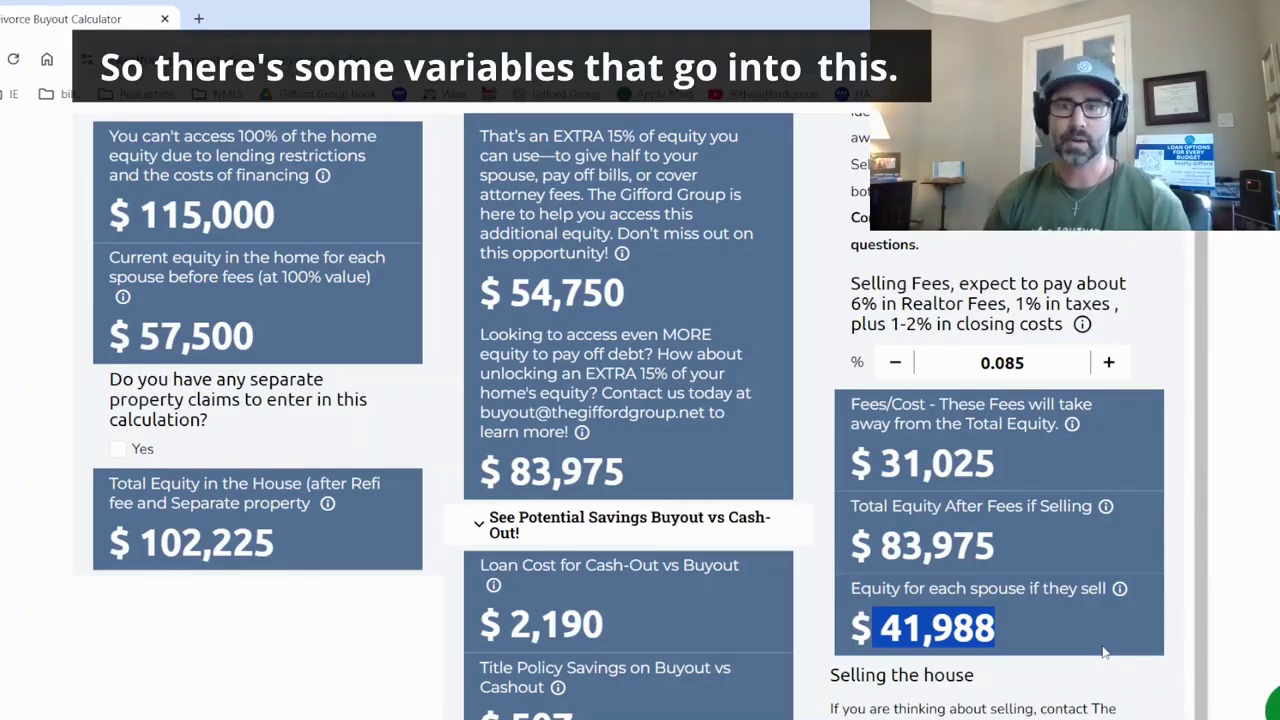
scroll(697, 565, "down", 10)
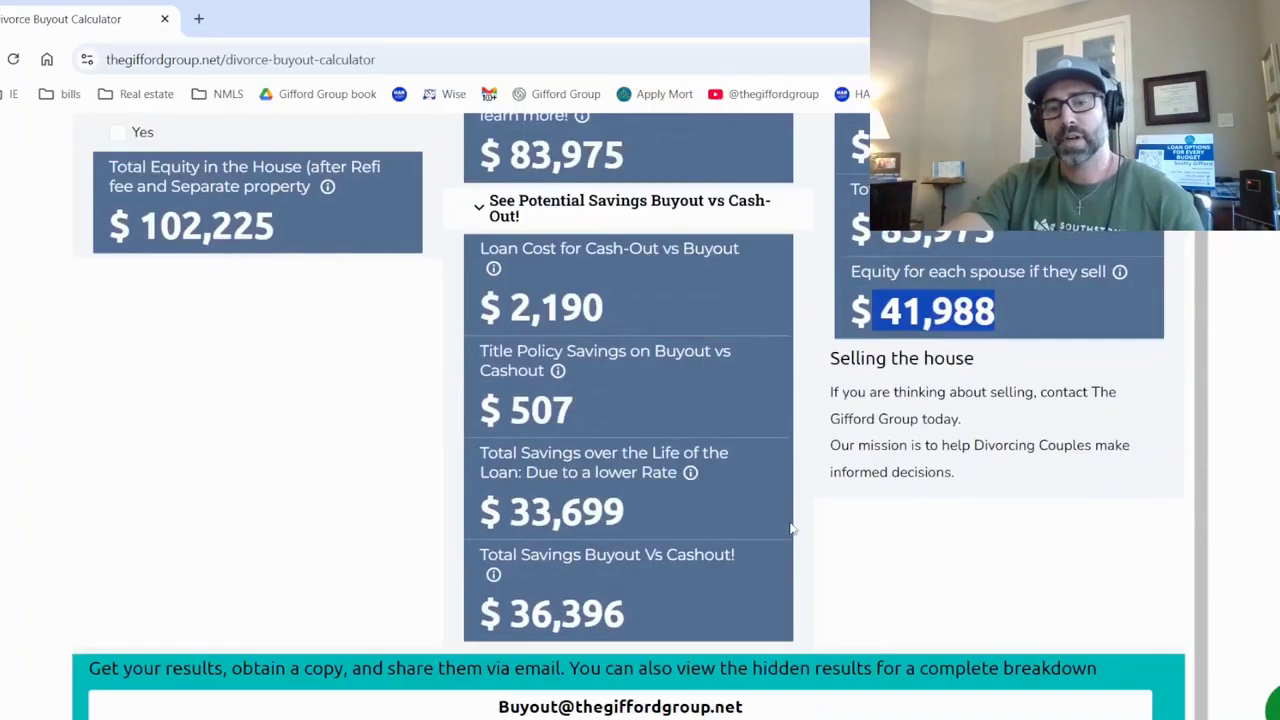
scroll(791, 535, "down", 3)
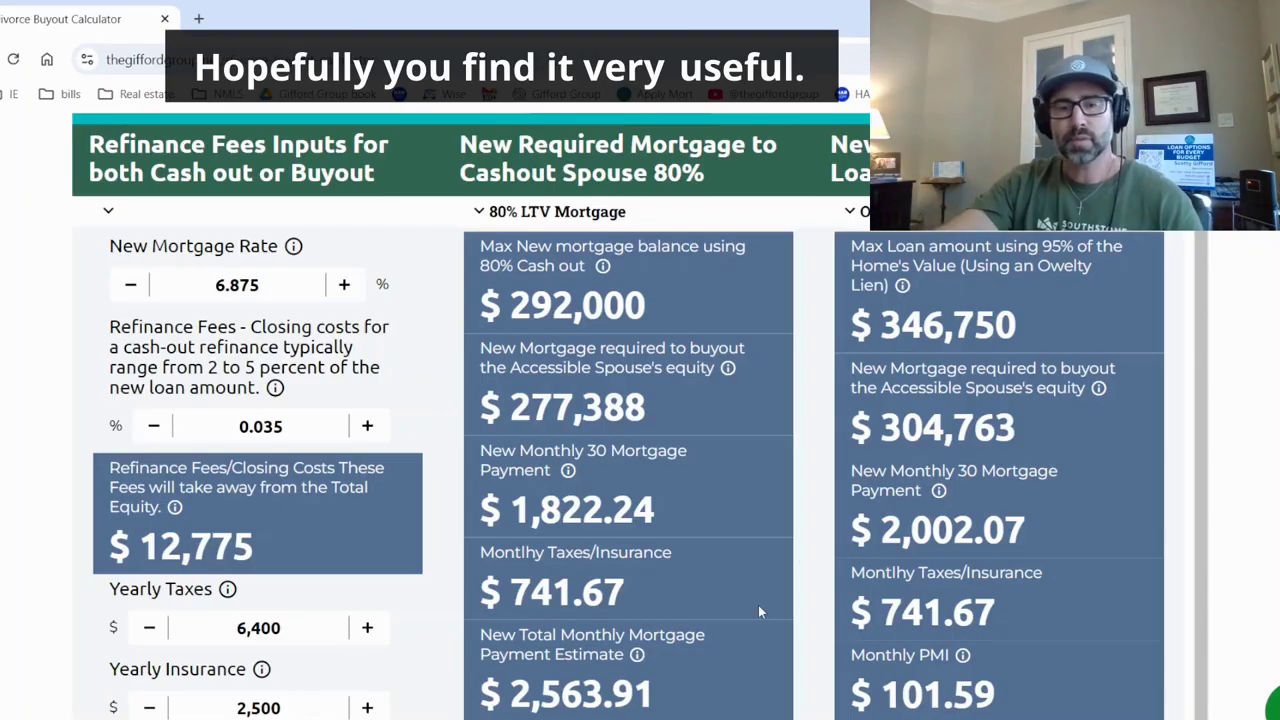
scroll(760, 601, "down", 1)
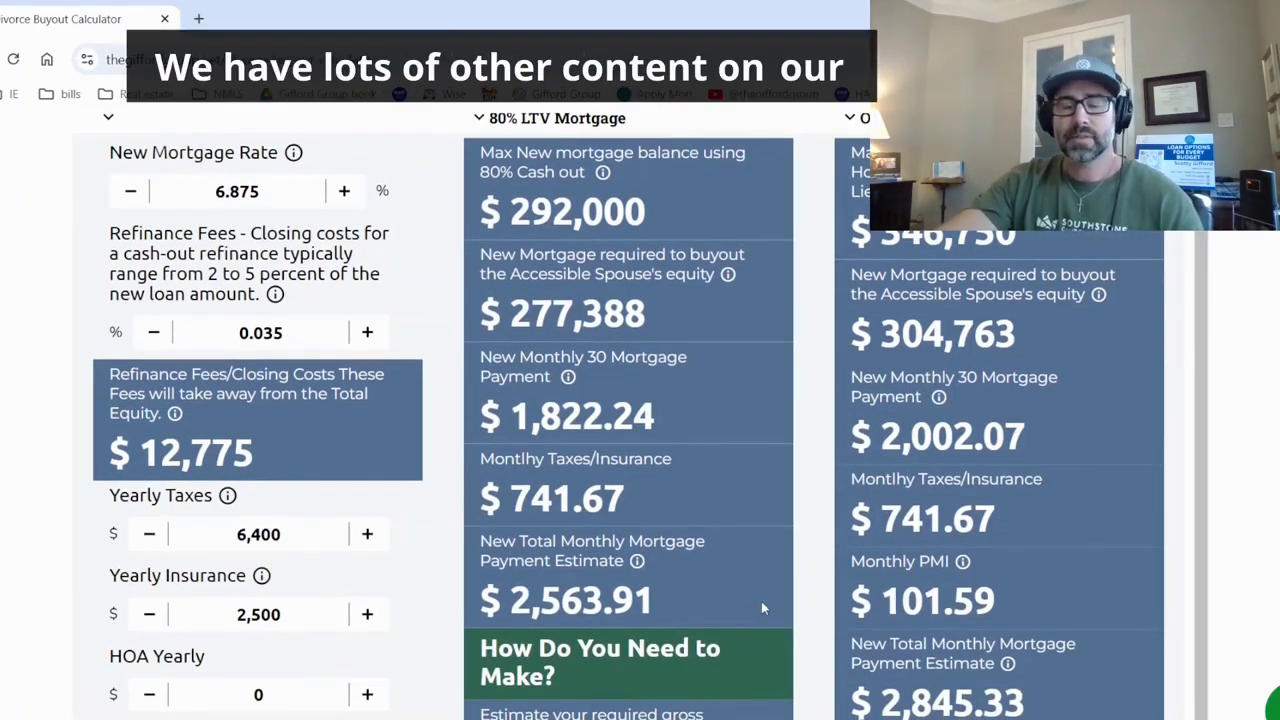
scroll(764, 601, "down", 3)
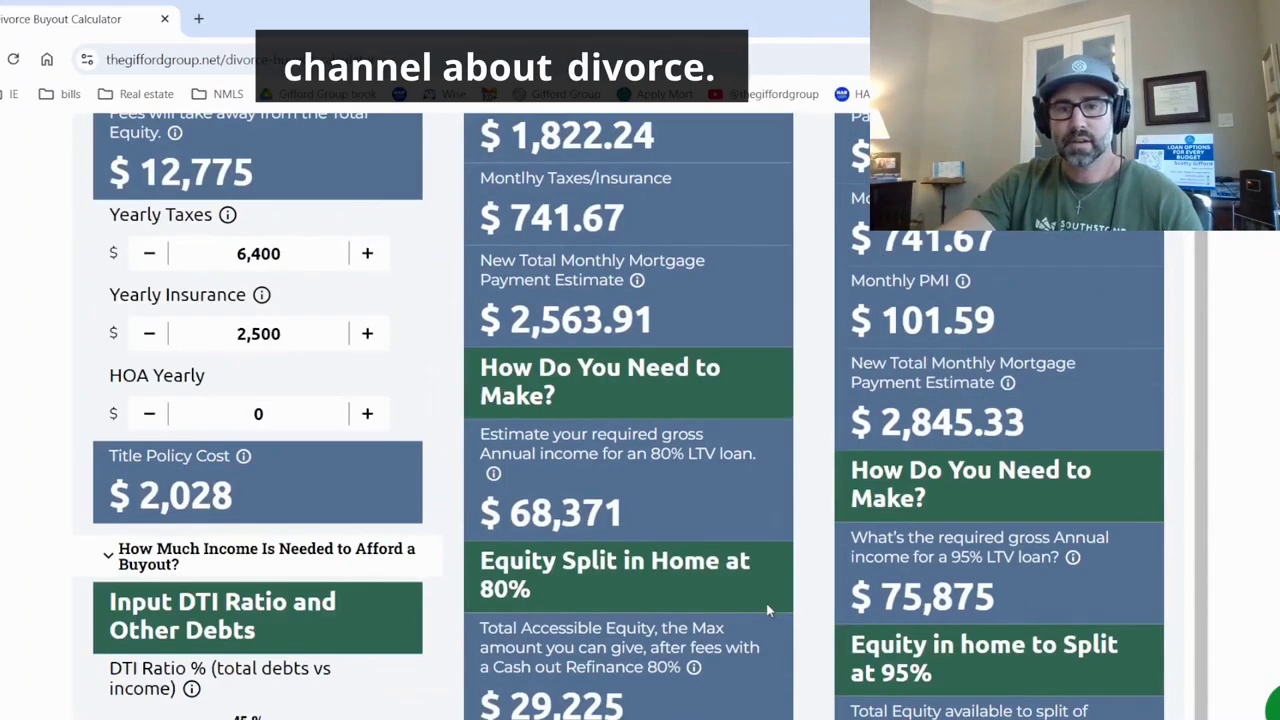